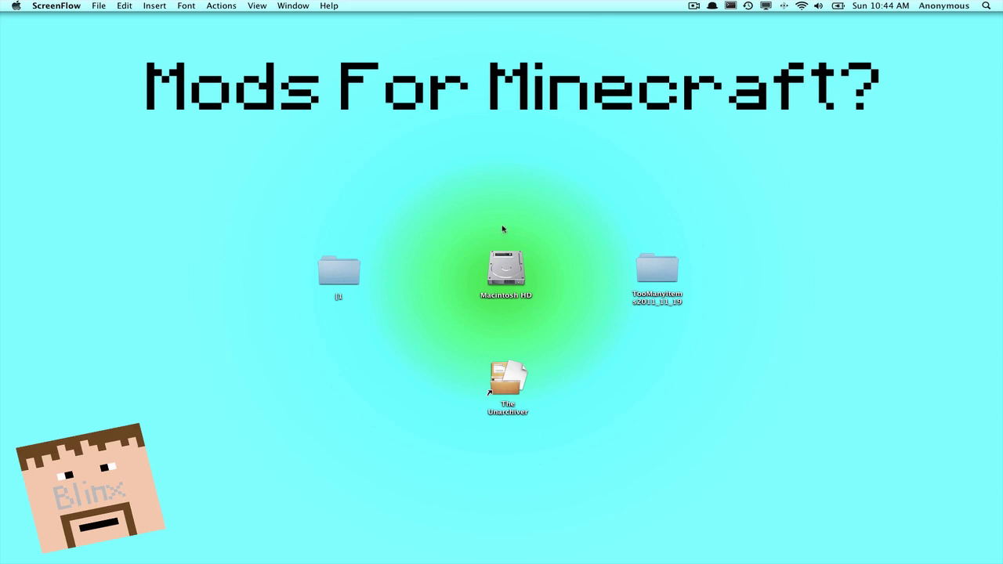
pyautogui.click(499, 225)
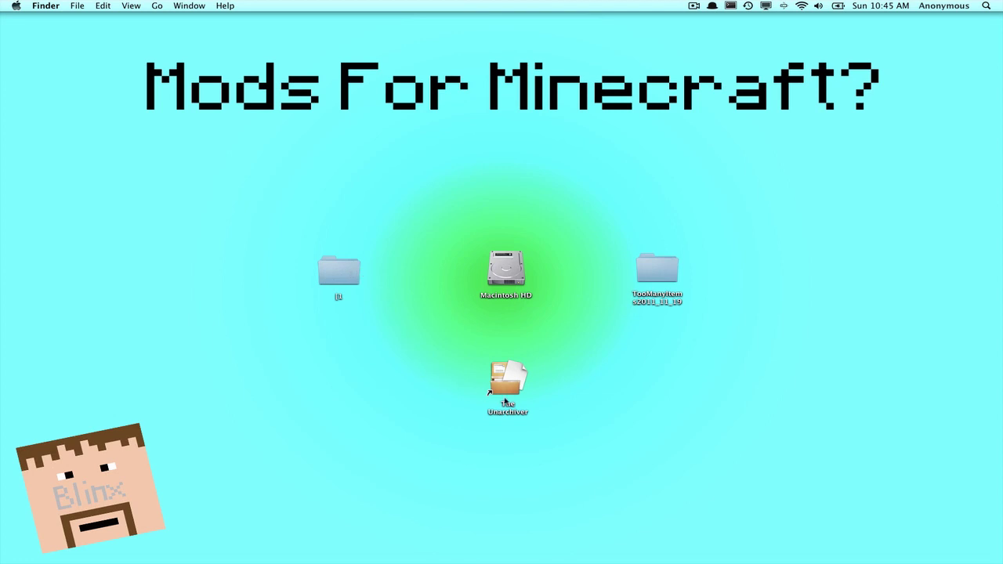
pyautogui.moveTo(542, 427); pyautogui.dragTo(472, 342)
pyautogui.click(448, 351)
pyautogui.click(467, 342)
pyautogui.click(349, 274)
pyautogui.click(656, 280)
pyautogui.click(347, 274)
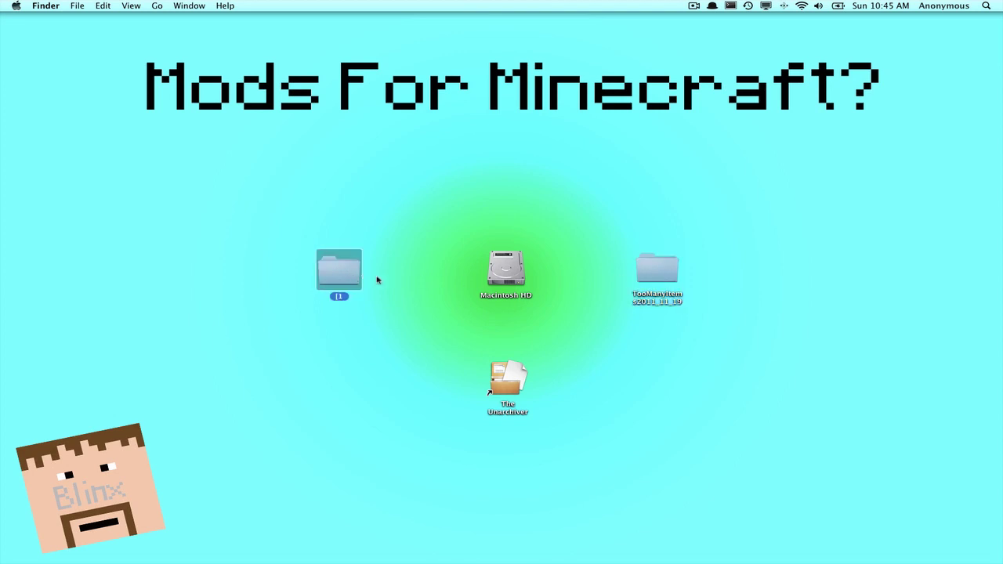
pyautogui.click(401, 285)
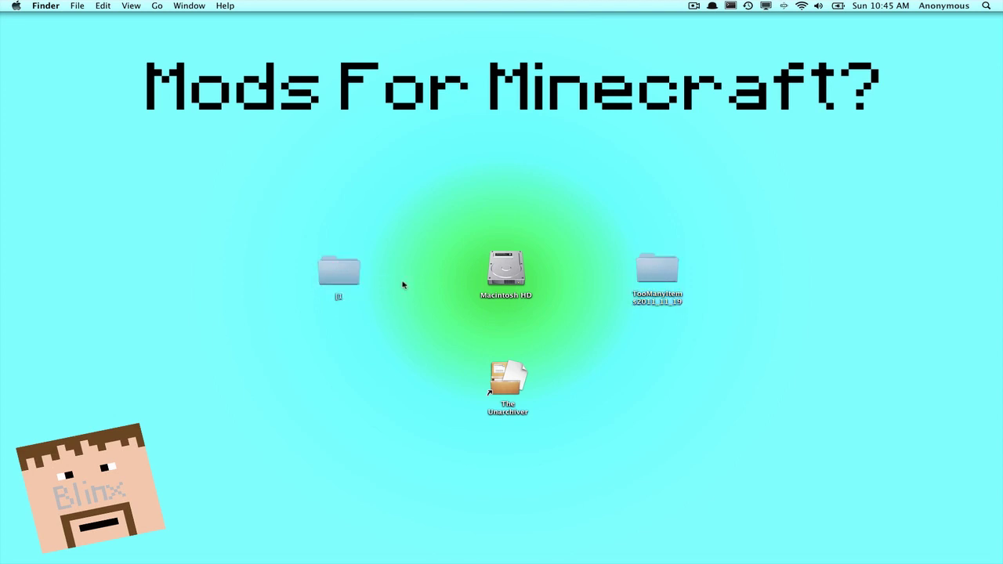
# Step: Open the [1 mod folder from the desktop, move its window out of the way and select its class files
pyautogui.click(346, 278)
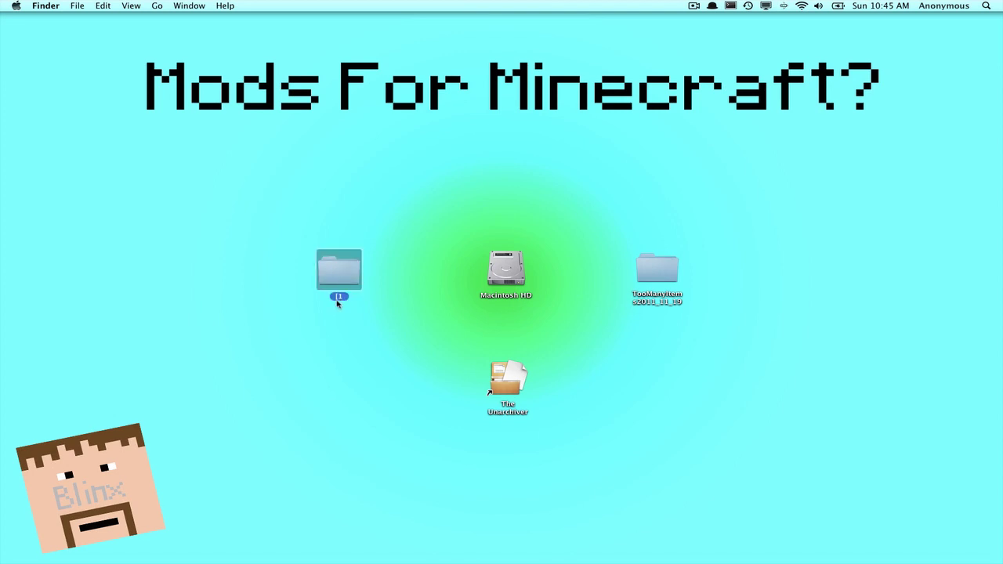
pyautogui.doubleClick(341, 276)
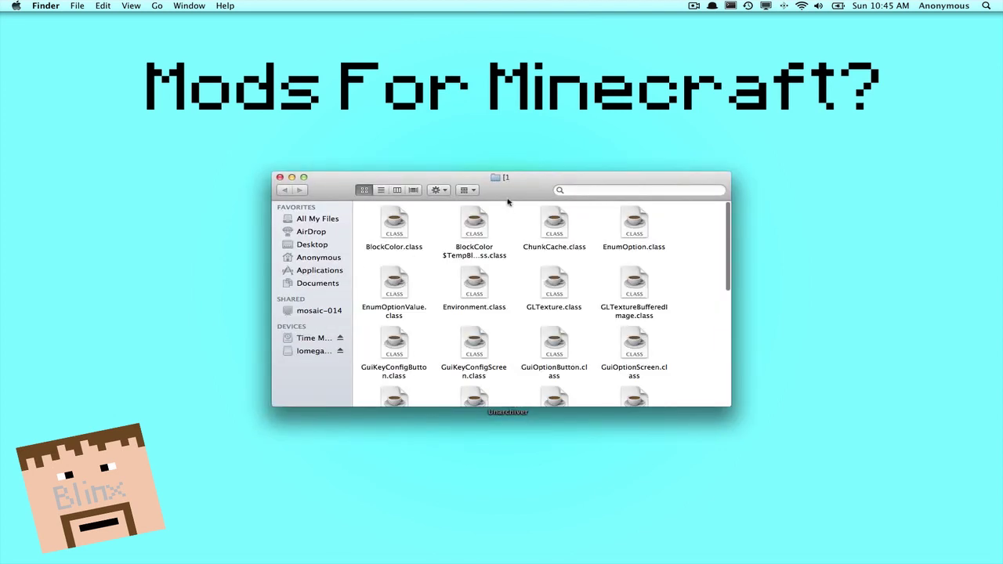
pyautogui.moveTo(499, 180); pyautogui.dragTo(233, 37)
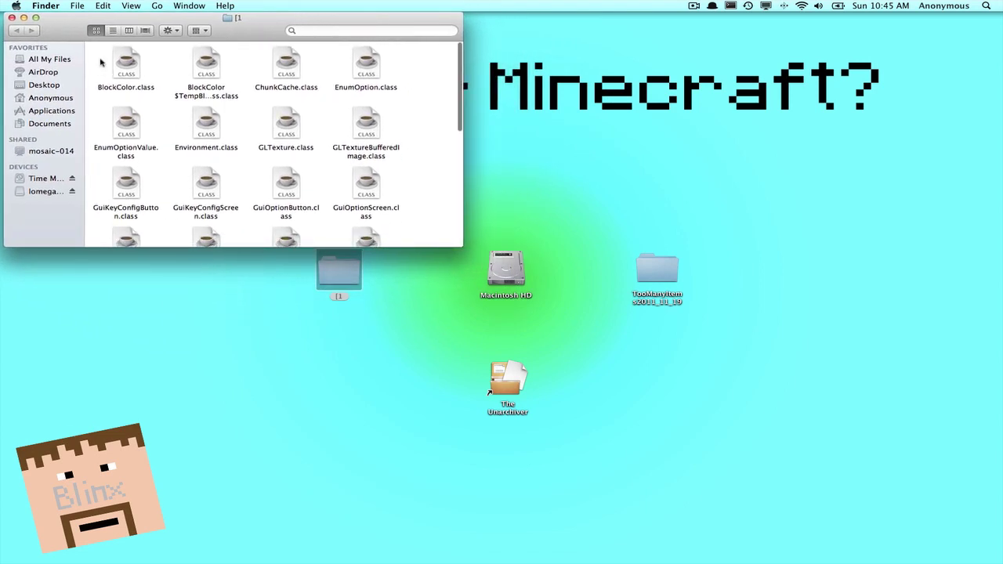
pyautogui.moveTo(102, 60); pyautogui.dragTo(419, 234)
pyautogui.scroll(10, 419, 234)
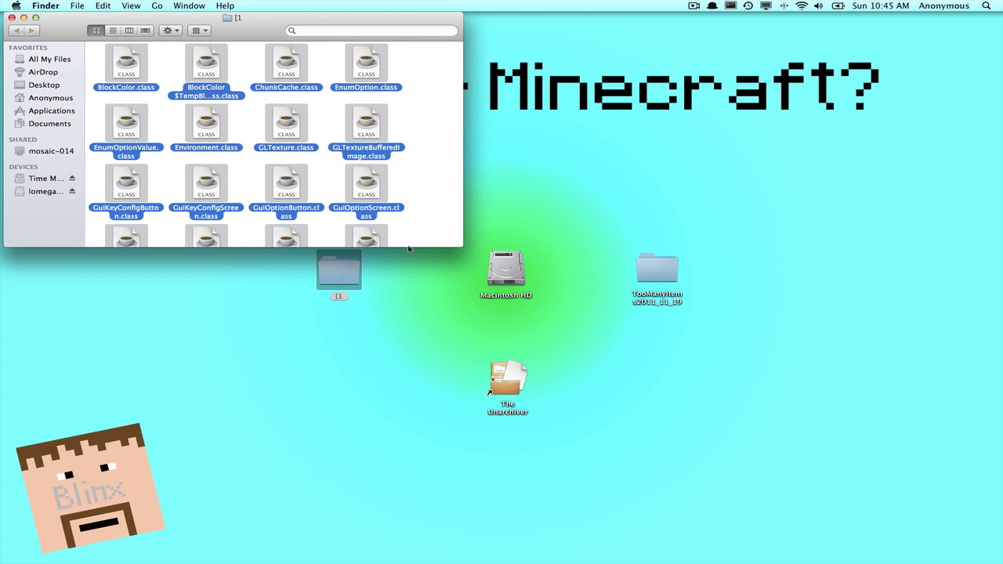
# Step: Open Macintosh HD in a second window beside the [1 window and go to the home folder's Library
pyautogui.doubleClick(501, 270)
pyautogui.moveTo(398, 183); pyautogui.dragTo(723, 45)
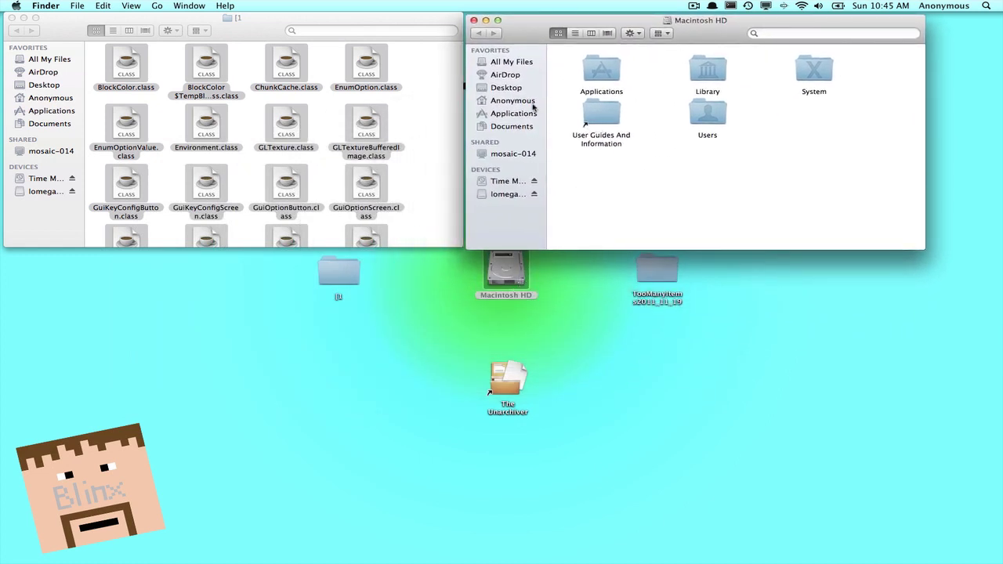
pyautogui.click(483, 102)
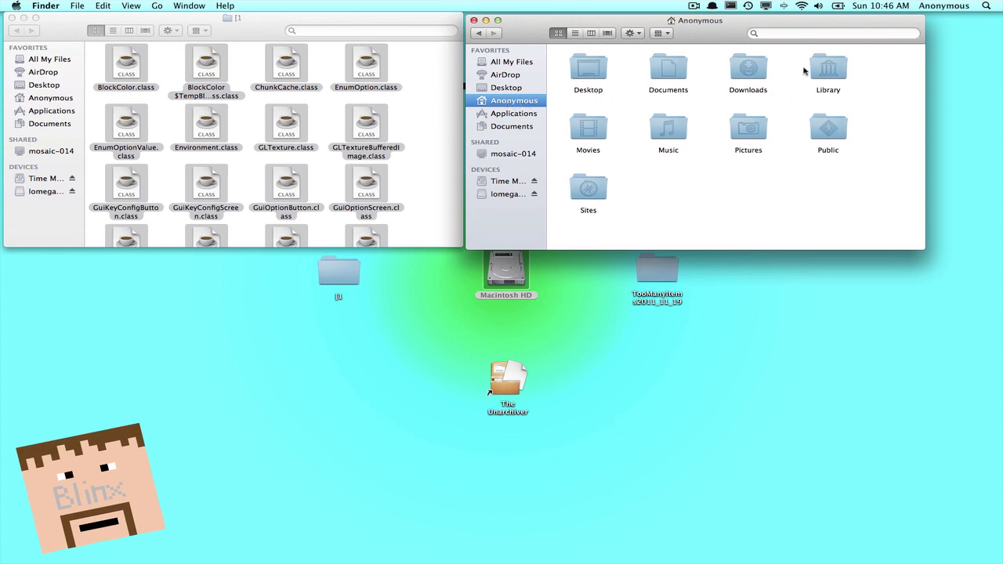
pyautogui.click(827, 71)
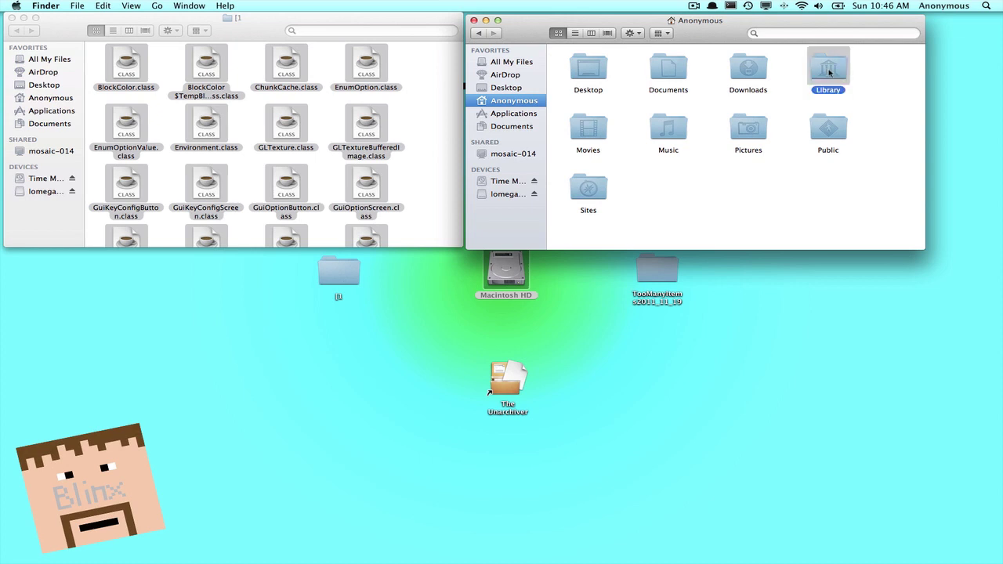
pyautogui.doubleClick(829, 72)
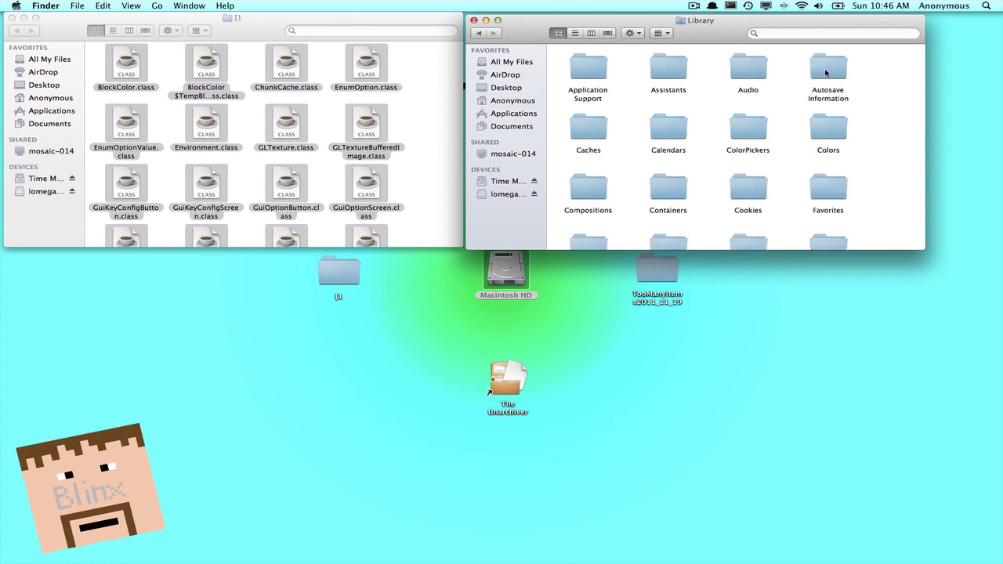
# Step: Go from Library into Application Support and open the bin folder inside the minecraft folder
pyautogui.click(586, 97)
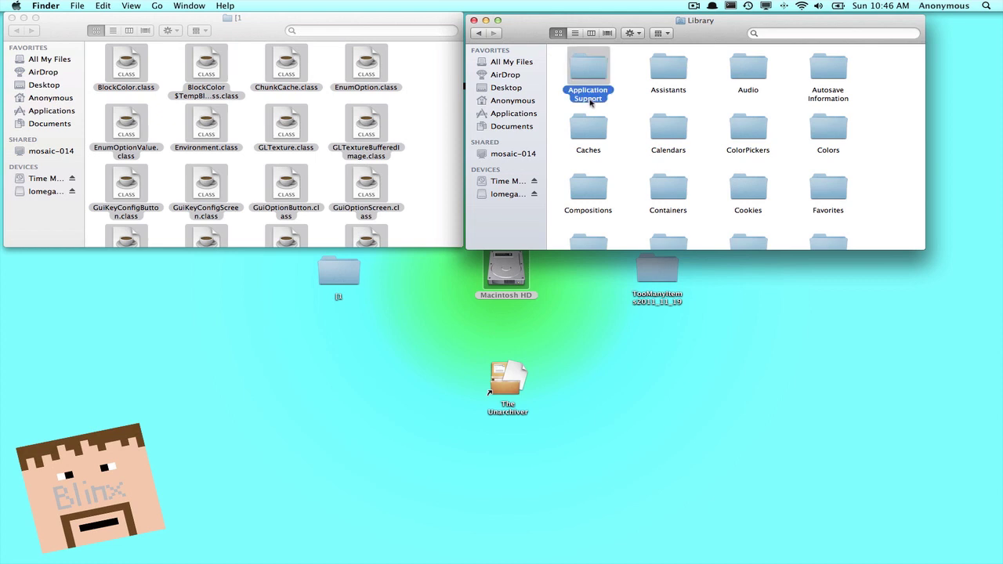
pyautogui.doubleClick(598, 81)
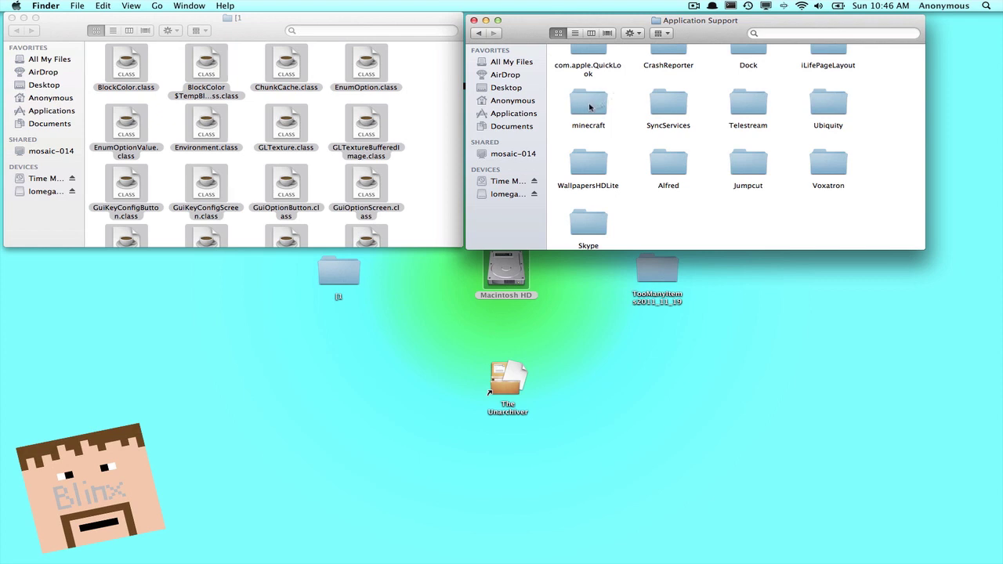
pyautogui.scroll(3, 591, 125)
pyautogui.scroll(-3, 592, 125)
pyautogui.click(591, 127)
pyautogui.doubleClick(591, 127)
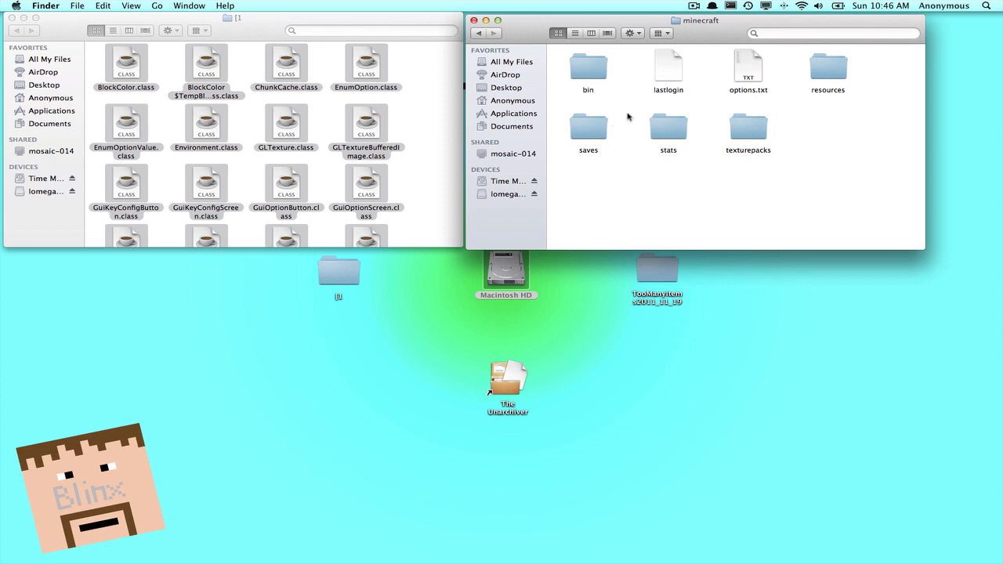
pyautogui.click(591, 71)
pyautogui.doubleClick(591, 71)
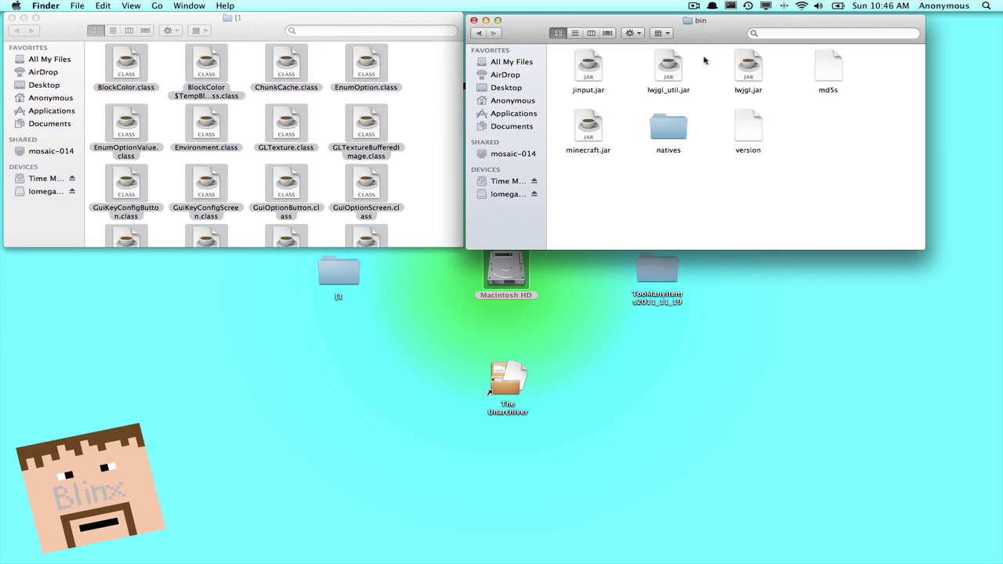
# Step: Extract minecraft.jar into a folder in bin using The Unarchiver
pyautogui.click(592, 156)
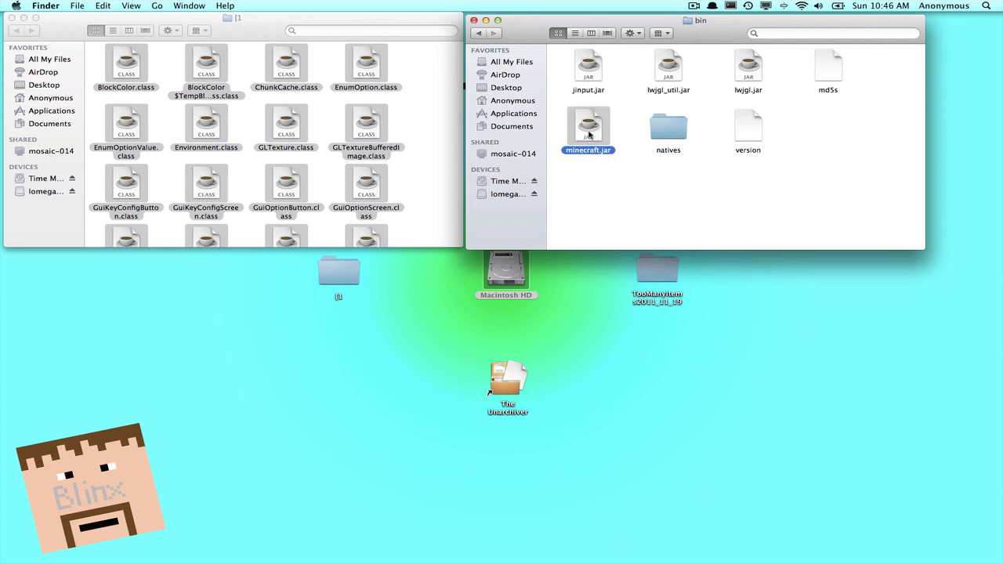
pyautogui.rightClick(589, 135)
pyautogui.moveTo(609, 147)
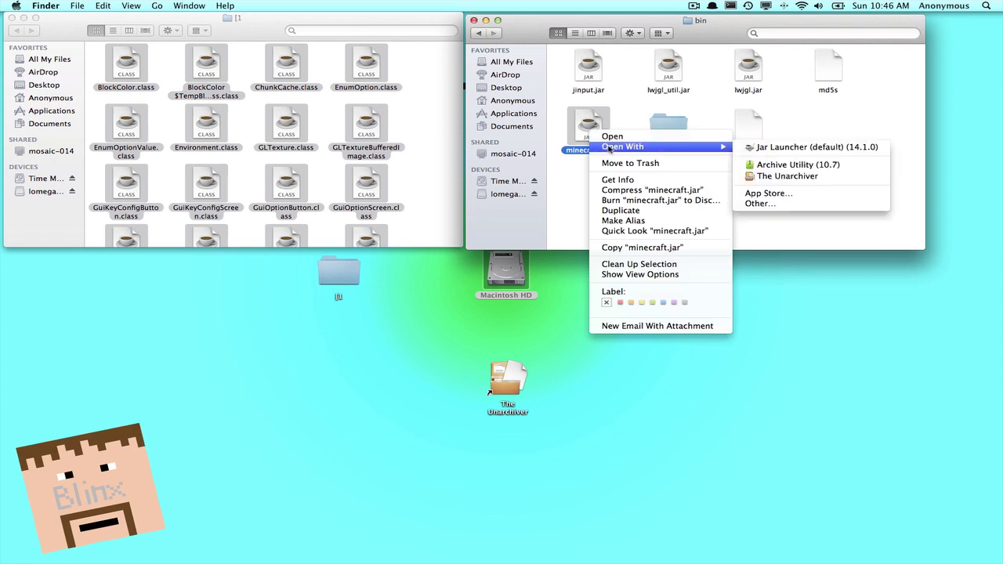
pyautogui.click(787, 176)
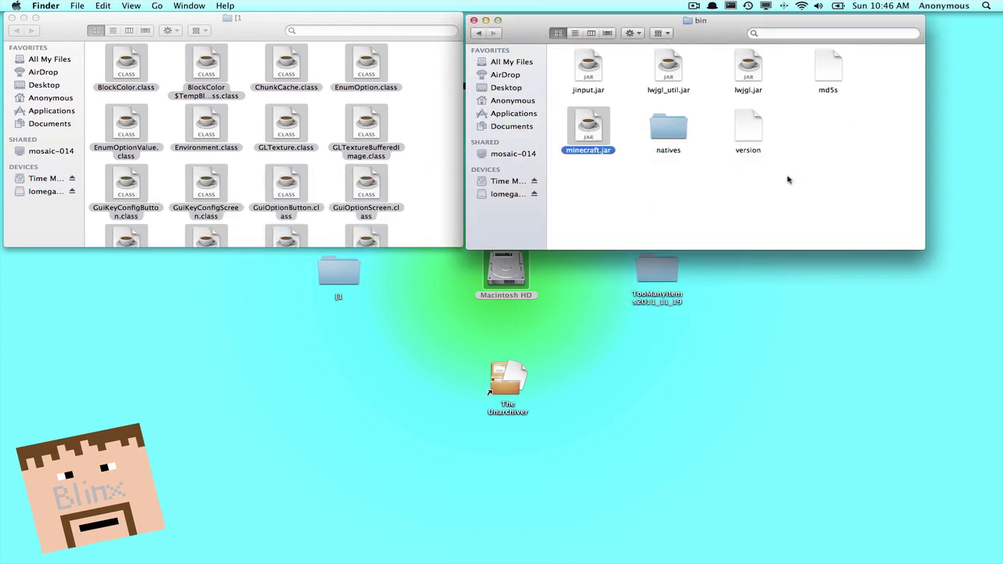
pyautogui.click(619, 218)
pyautogui.click(601, 212)
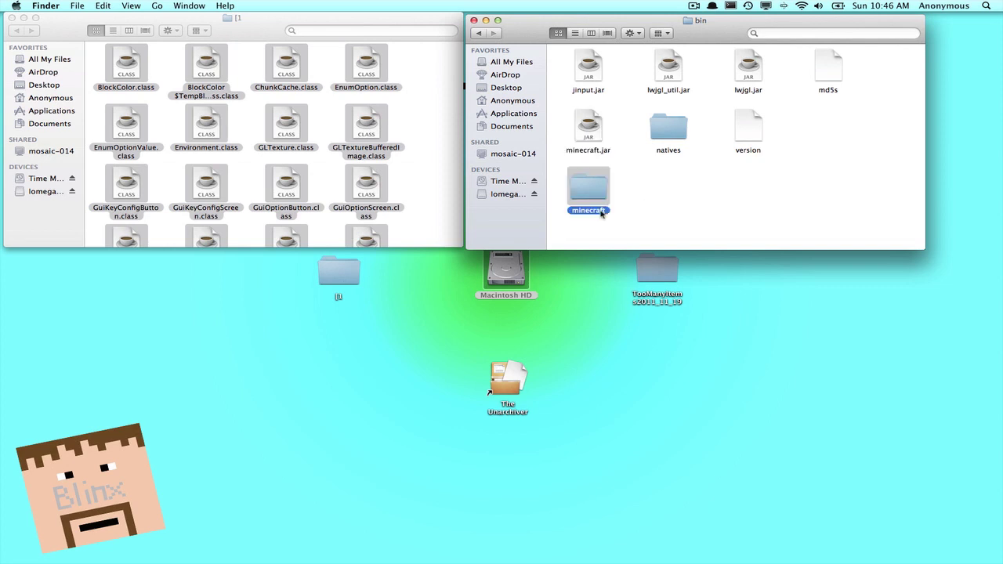
pyautogui.click(633, 207)
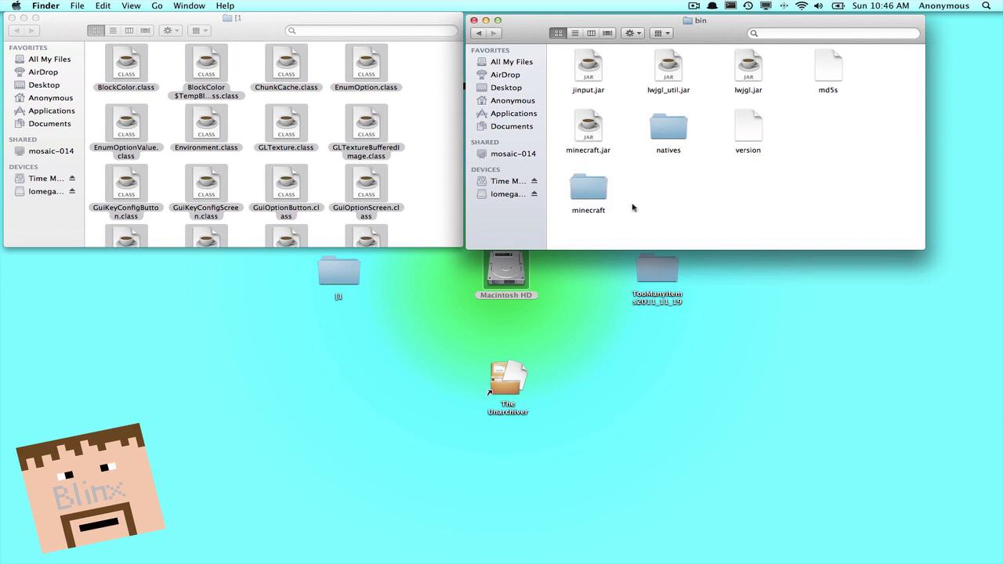
# Step: Rename the original minecraft.jar file to minecraftbackup.jar
pyautogui.click(601, 151)
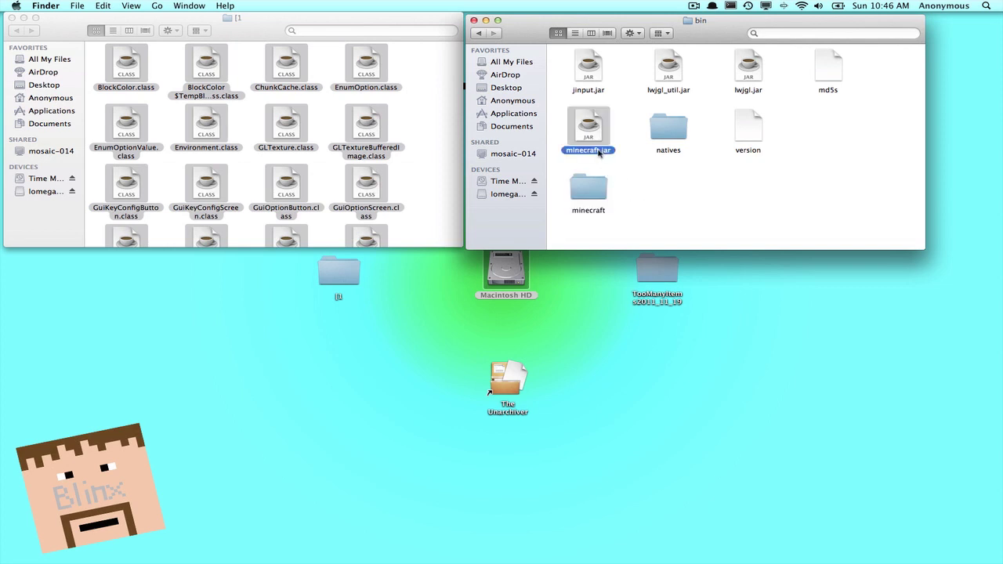
pyautogui.click(601, 151)
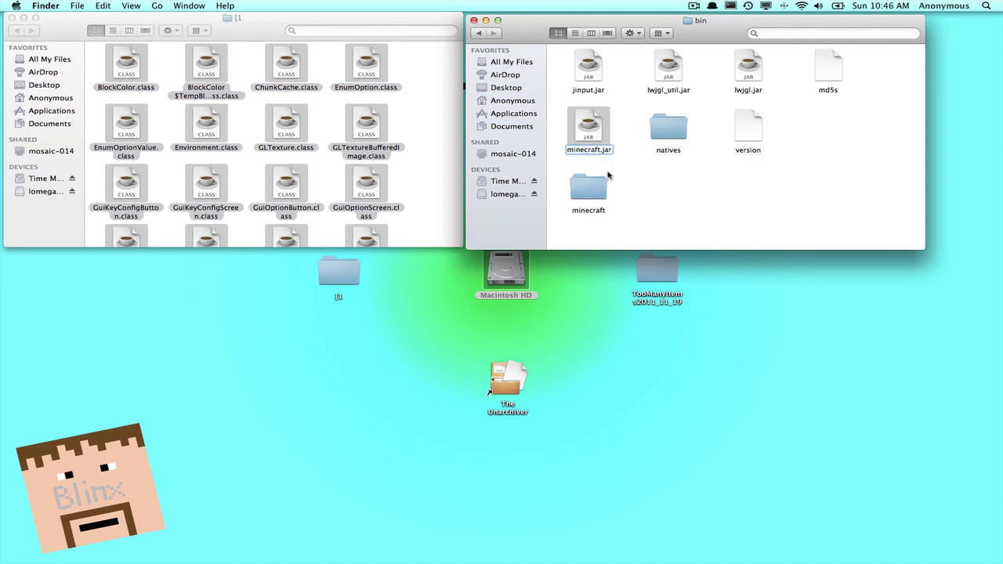
pyautogui.write('backup')
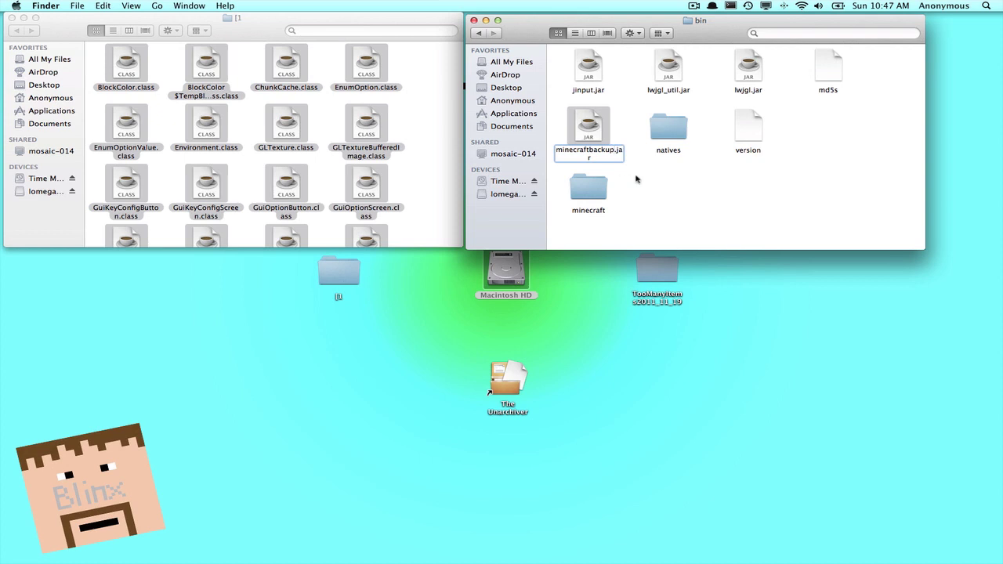
pyautogui.press('Return')
pyautogui.click(601, 166)
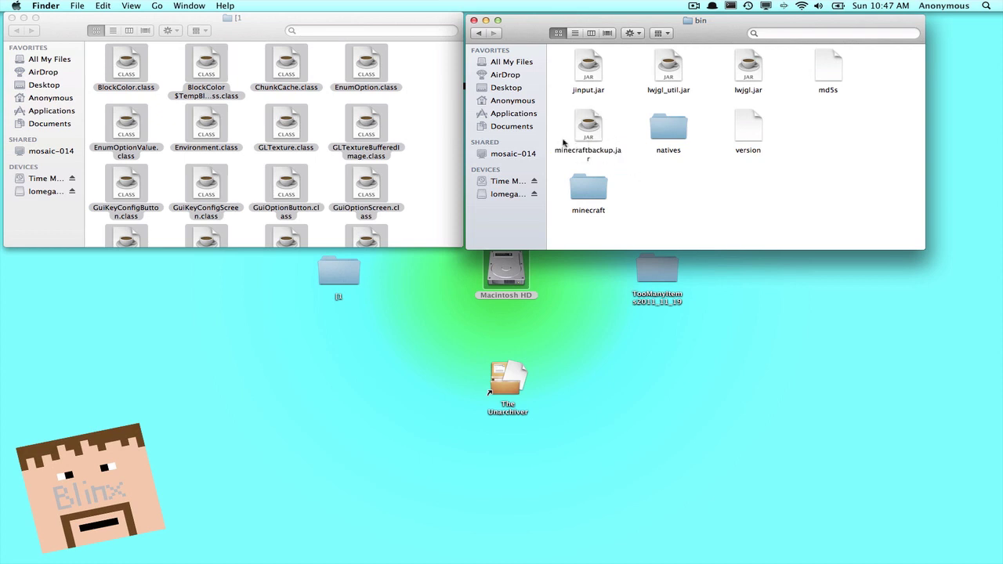
# Step: Rename the extracted minecraft folder to minecraft.jar and accept adding the .jar extension
pyautogui.click(593, 210)
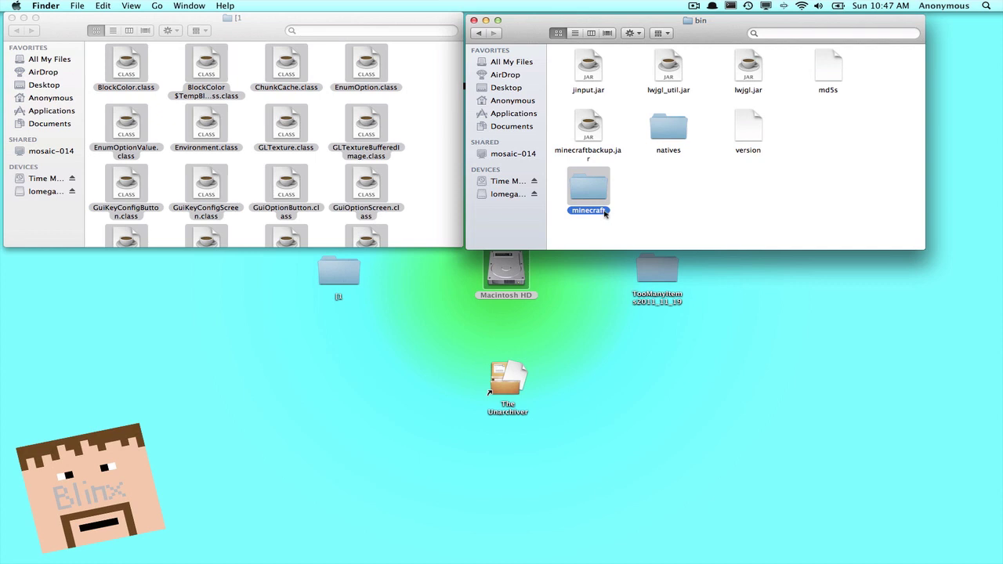
pyautogui.press('Return')
pyautogui.press('Right')
pyautogui.write('.jar')
pyautogui.press('Return')
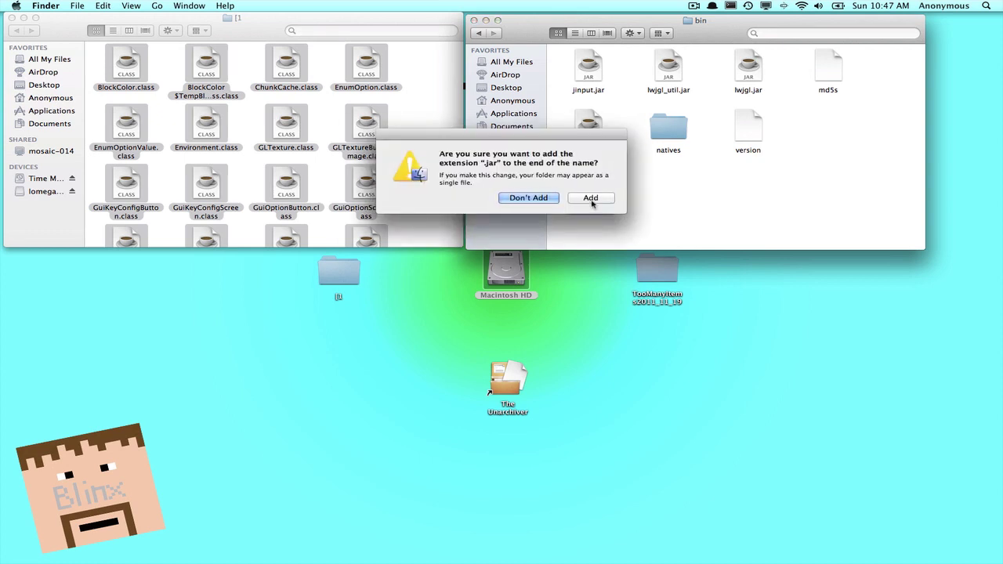
pyautogui.click(592, 202)
# Step: Open the minecraft.jar folder, and copy all 29 items from the [1 mod folder
pyautogui.doubleClick(581, 188)
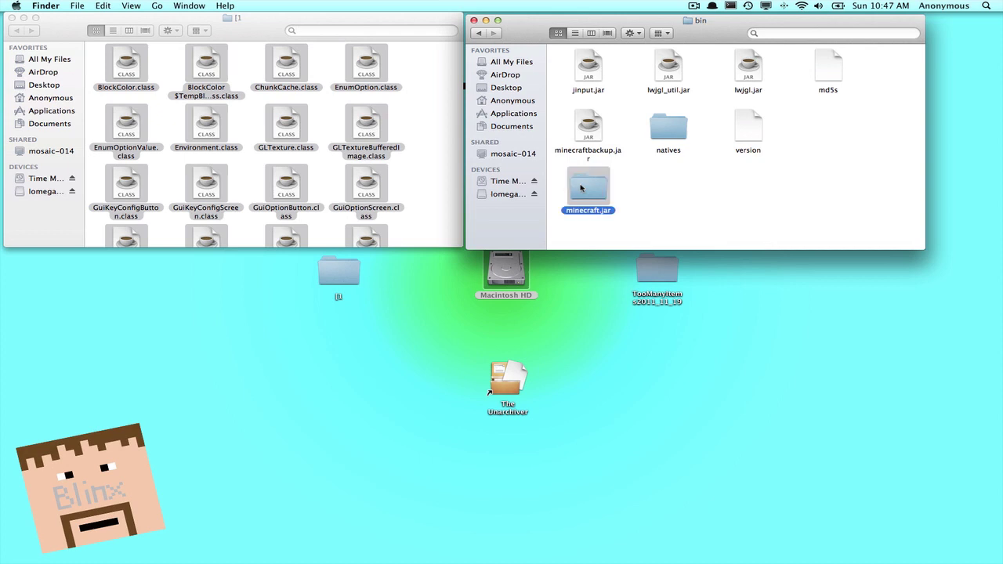
pyautogui.click(440, 141)
pyautogui.press('super+a')
pyautogui.scroll(-3, 250, 118)
pyautogui.scroll(3, 235, 118)
pyautogui.click(125, 87)
pyautogui.press('super+a')
pyautogui.scroll(-5, 405, 208)
pyautogui.rightClick(203, 150)
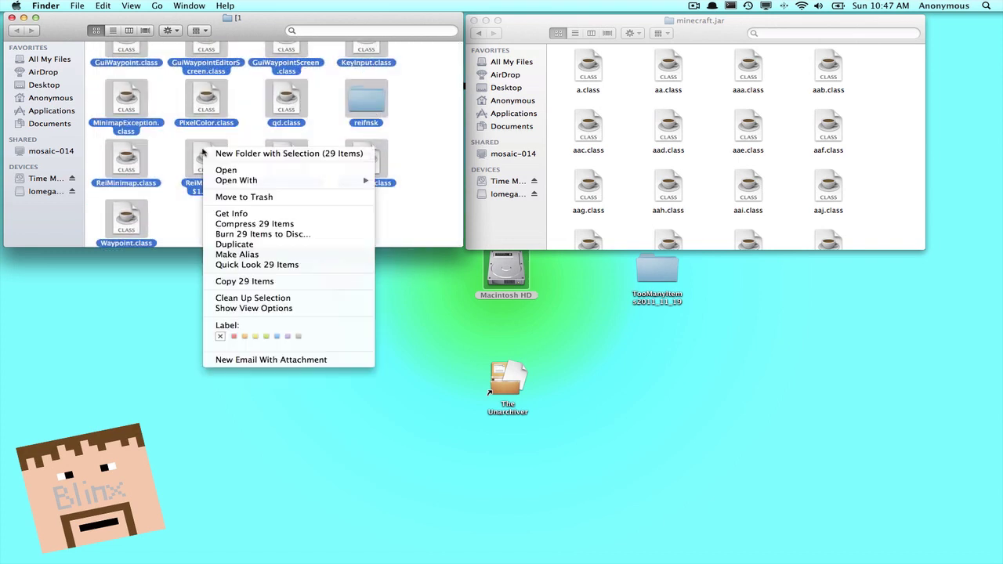
pyautogui.click(258, 284)
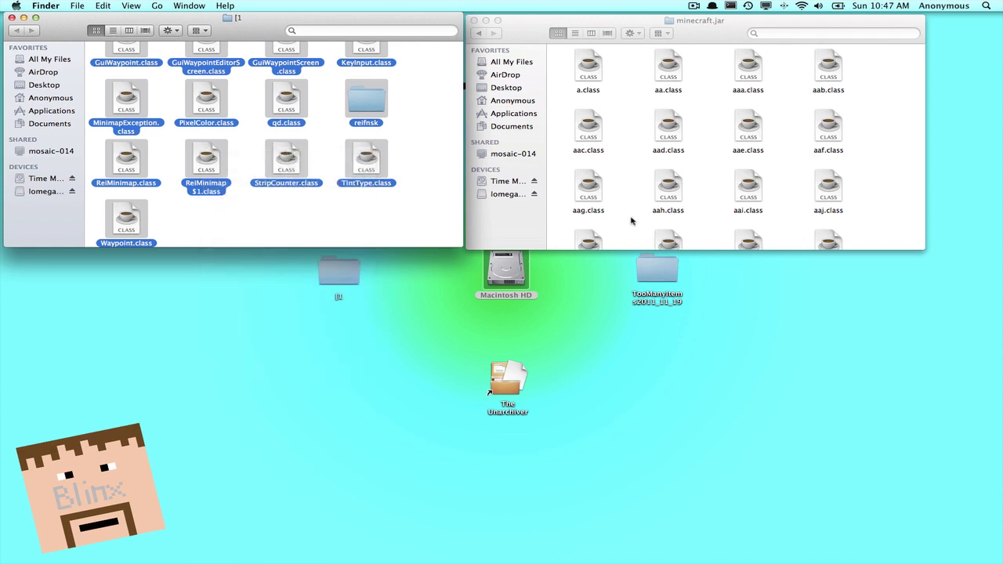
# Step: Paste the copied mod items into the minecraft.jar folder, replacing the existing qd.class
pyautogui.click(638, 179)
pyautogui.rightClick(637, 171)
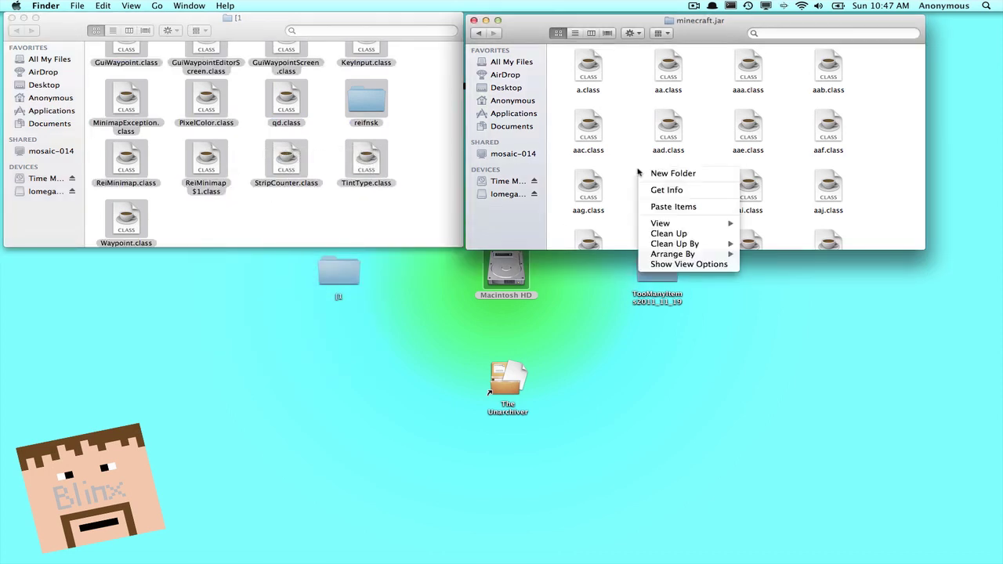
pyautogui.click(654, 207)
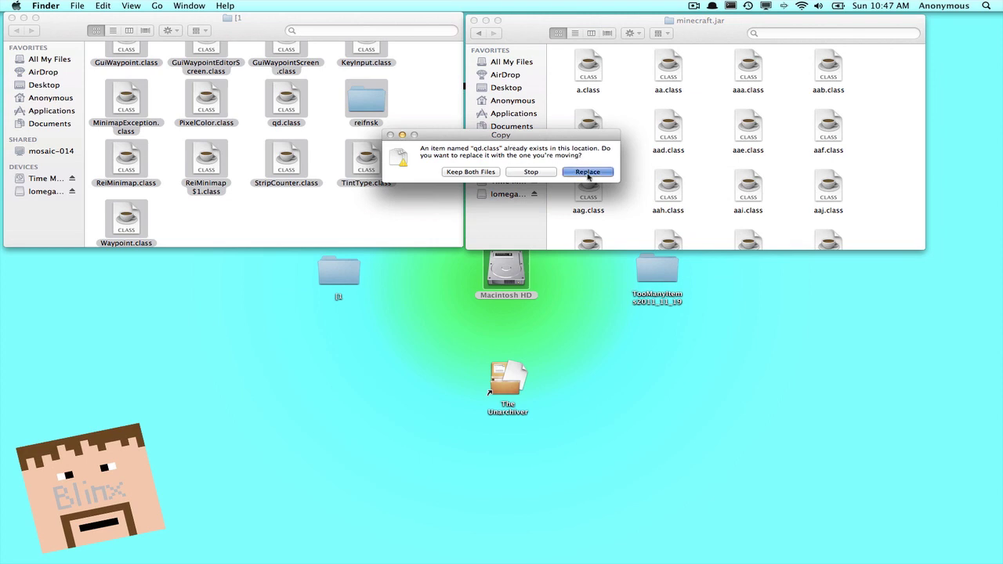
pyautogui.click(587, 172)
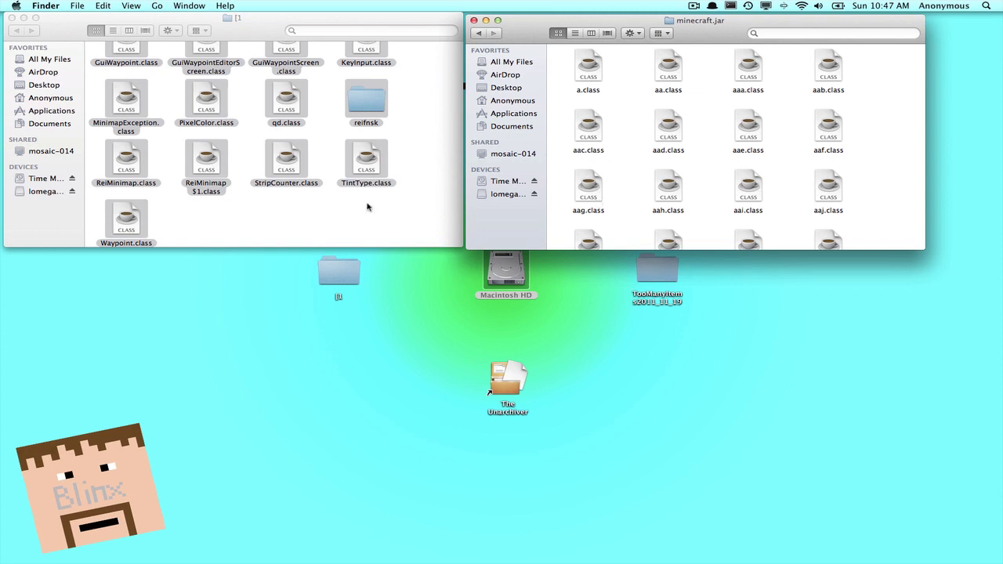
# Step: Close the [1 folder window and move the minecraft.jar window into its place, clear of the desktop folders
pyautogui.click(160, 102)
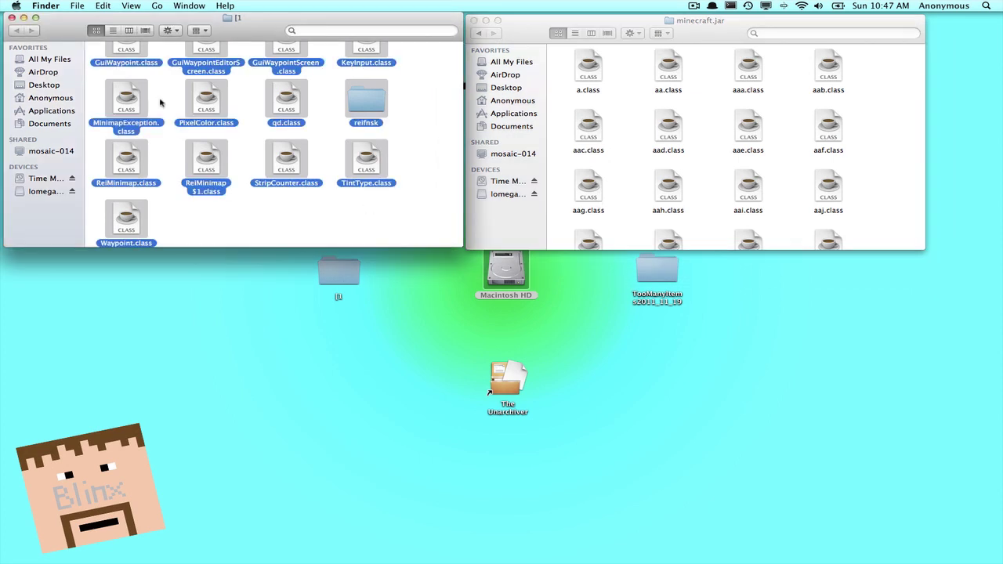
pyautogui.click(11, 17)
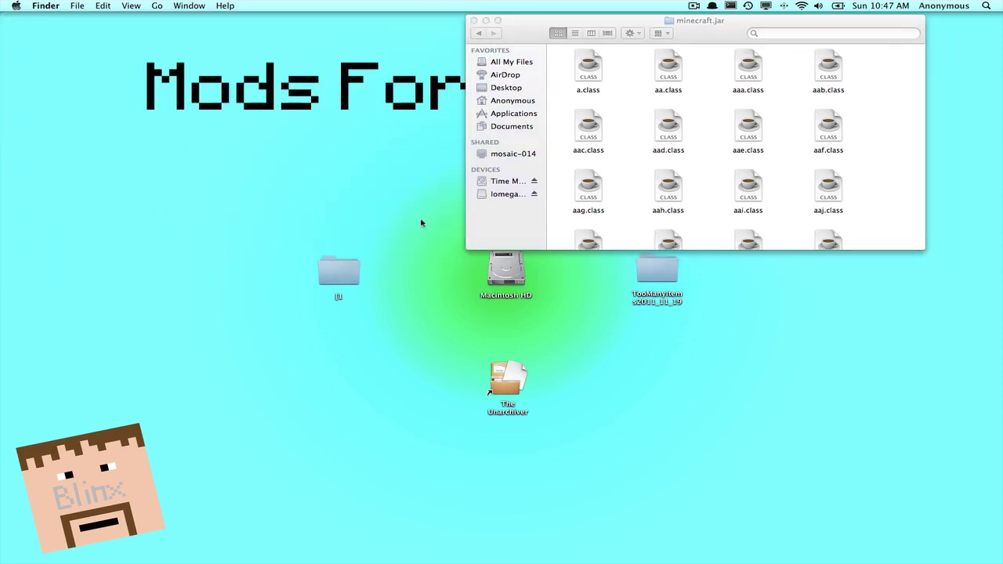
pyautogui.click(499, 237)
pyautogui.moveTo(553, 22); pyautogui.dragTo(89, 5)
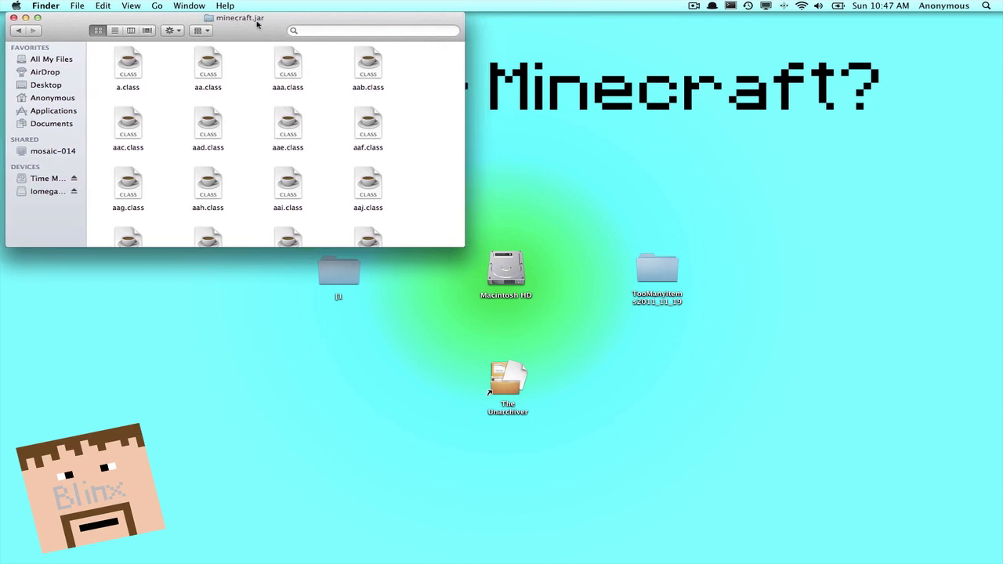
# Step: Copy all files from the TooManyItems2011_11_19 desktop folder into the minecraft.jar folder, replacing the existing mg.class
pyautogui.doubleClick(661, 273)
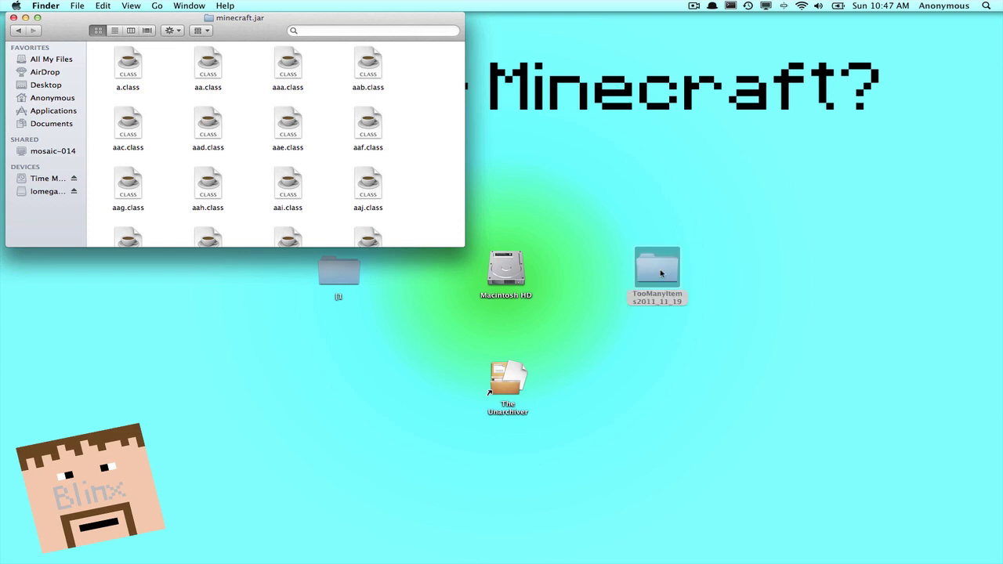
pyautogui.moveTo(287, 44); pyautogui.dragTo(696, 39)
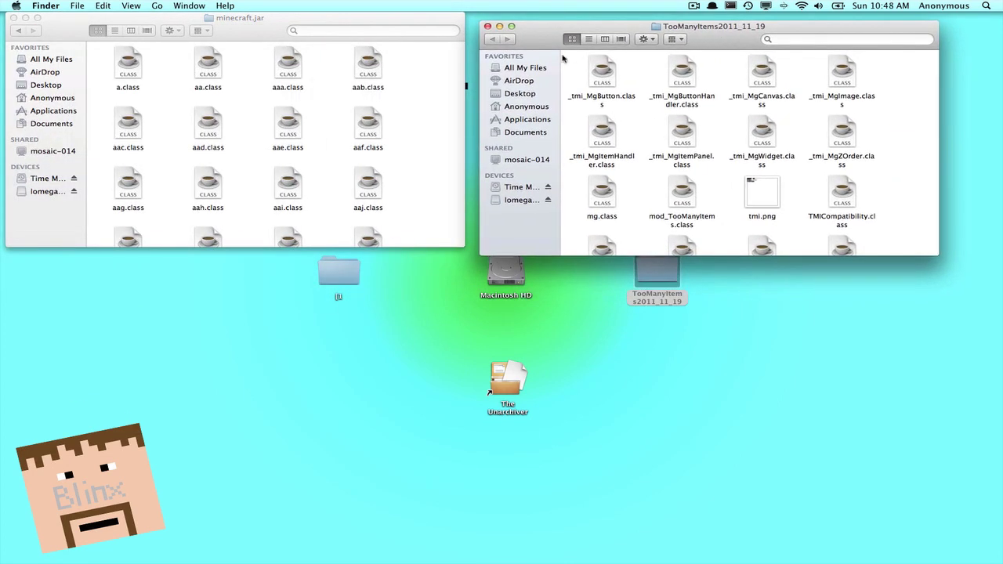
pyautogui.moveTo(564, 59); pyautogui.dragTo(888, 298)
pyautogui.moveTo(458, 180); pyautogui.dragTo(393, 170)
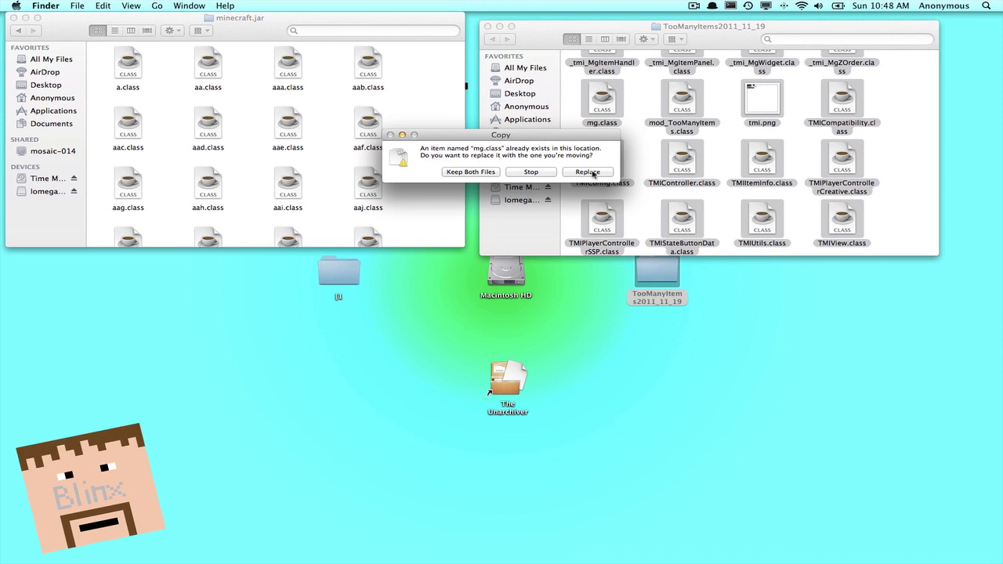
pyautogui.click(591, 173)
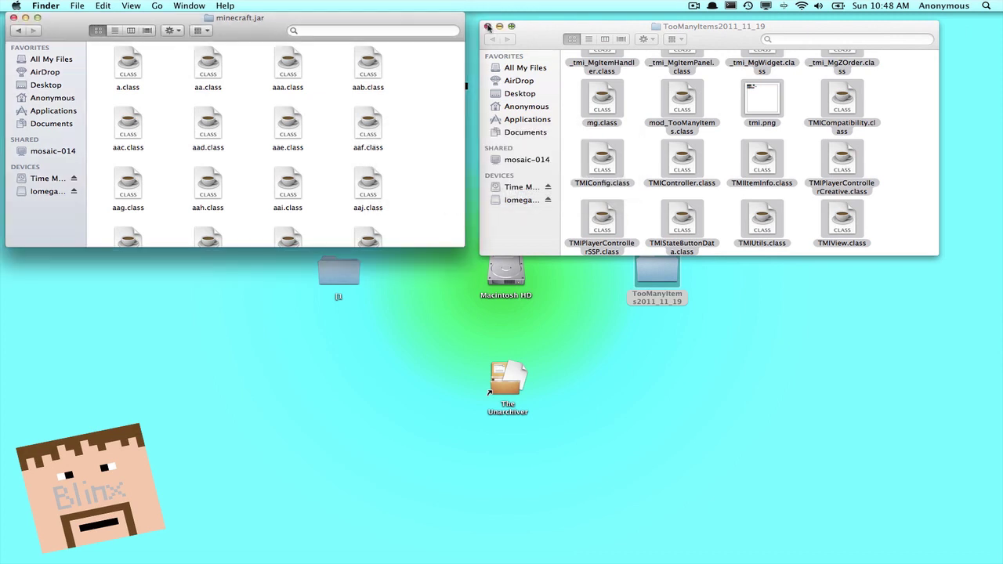
# Step: Close the TooManyItems window, return from minecraft.jar to the bin folder, and close that window too
pyautogui.click(487, 26)
pyautogui.click(528, 90)
pyautogui.moveTo(287, 22); pyautogui.dragTo(488, 49)
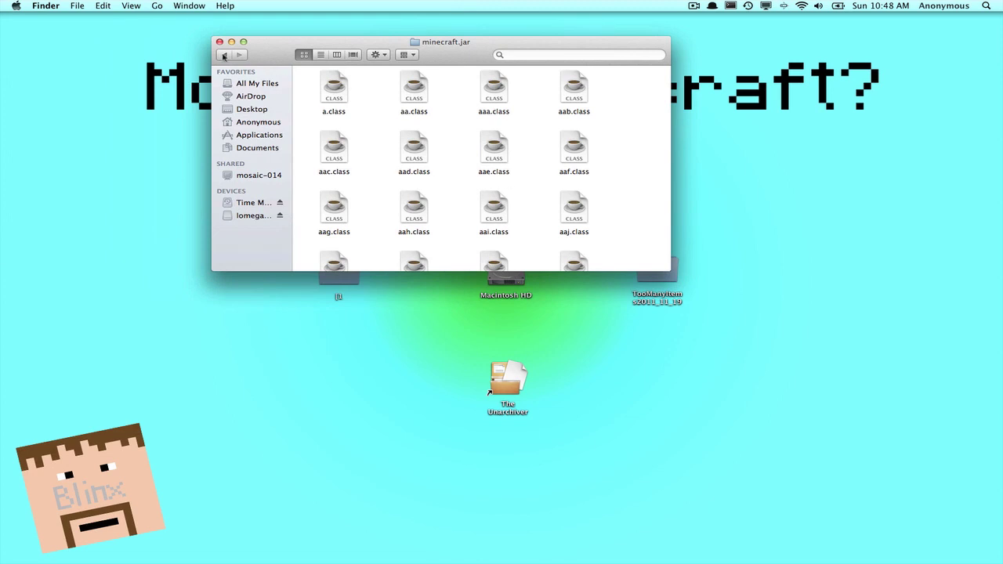
pyautogui.click(223, 55)
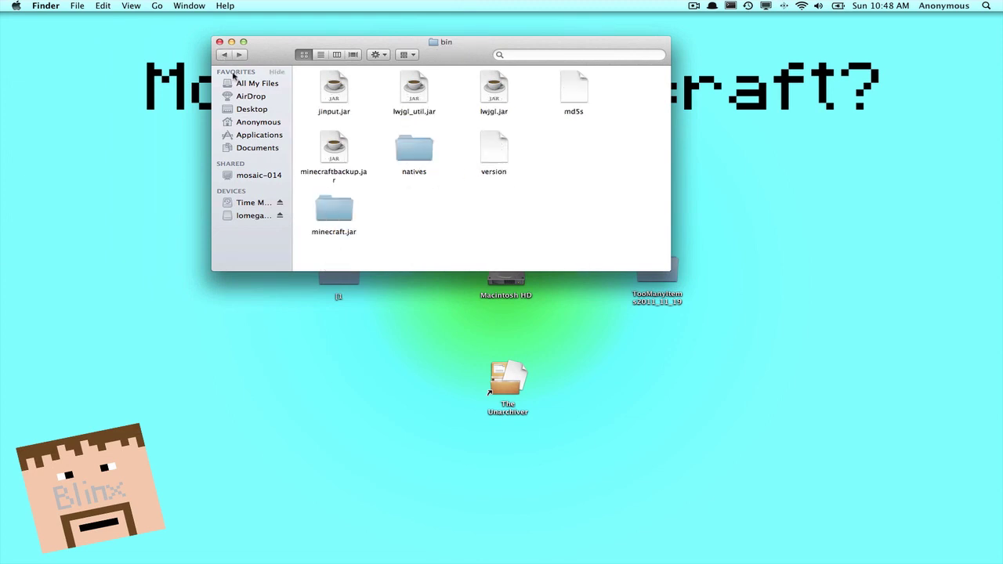
pyautogui.click(220, 42)
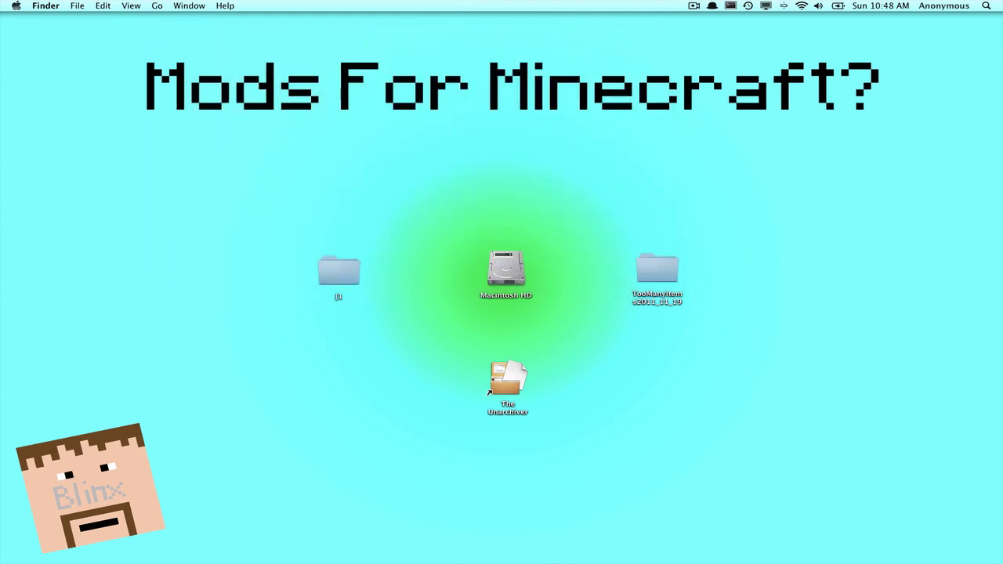
# Step: Launch Minecraft, log in with the remembered account, and enlarge the game window
pyautogui.click(499, 555)
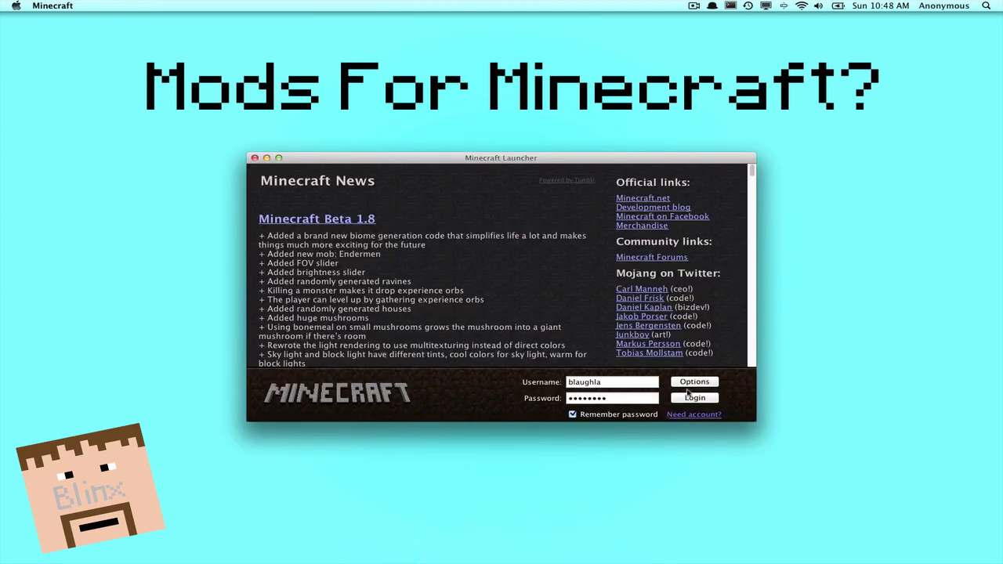
pyautogui.click(688, 396)
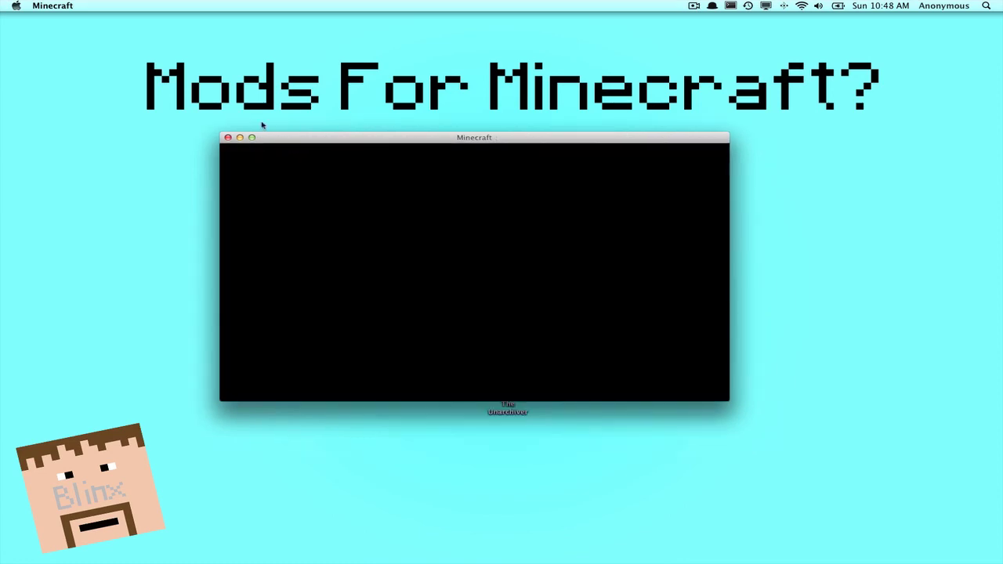
pyautogui.moveTo(636, 327); pyautogui.dragTo(915, 563)
# Step: Create a singleplayer world named New World in Survival game mode
pyautogui.click(487, 278)
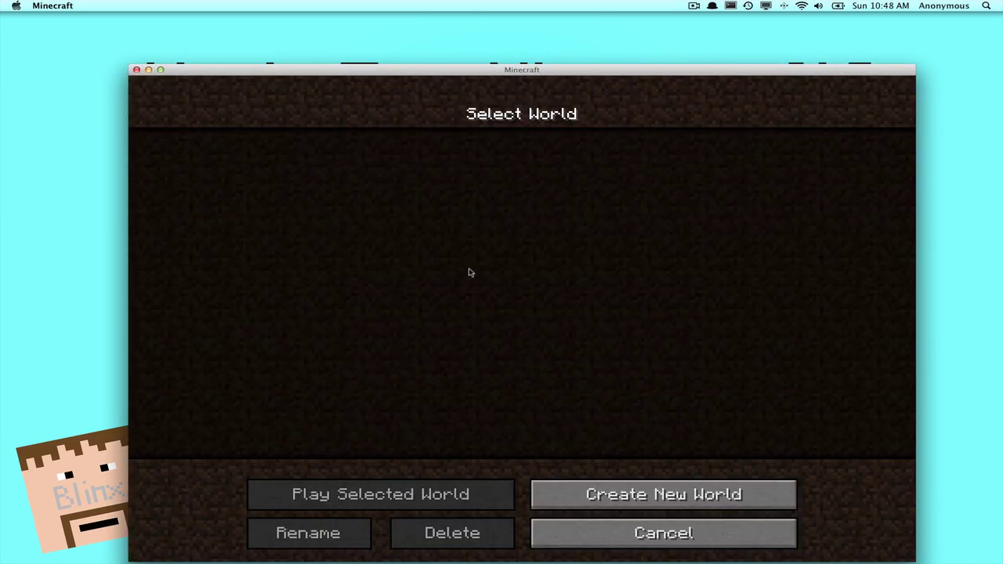
pyautogui.click(623, 484)
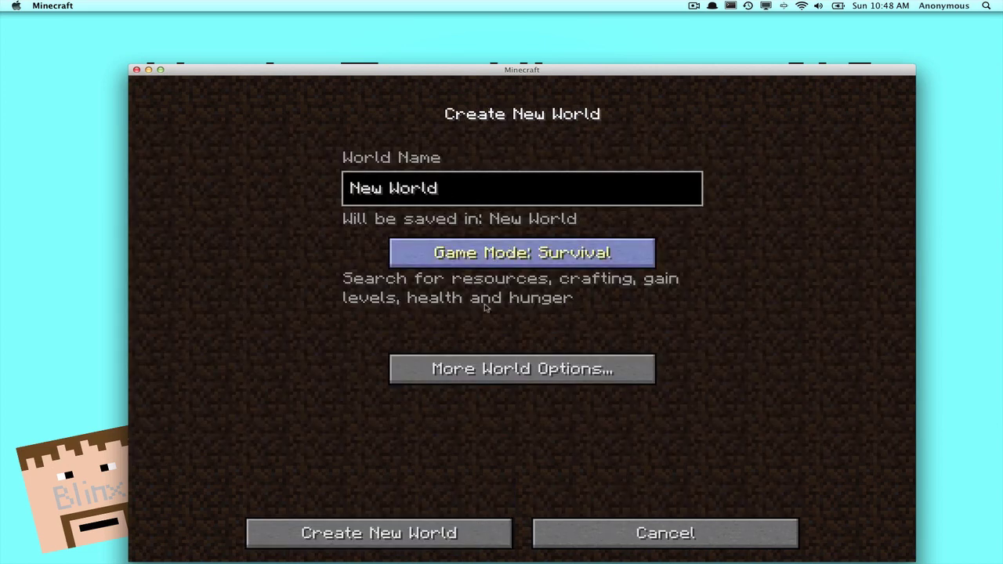
pyautogui.click(433, 527)
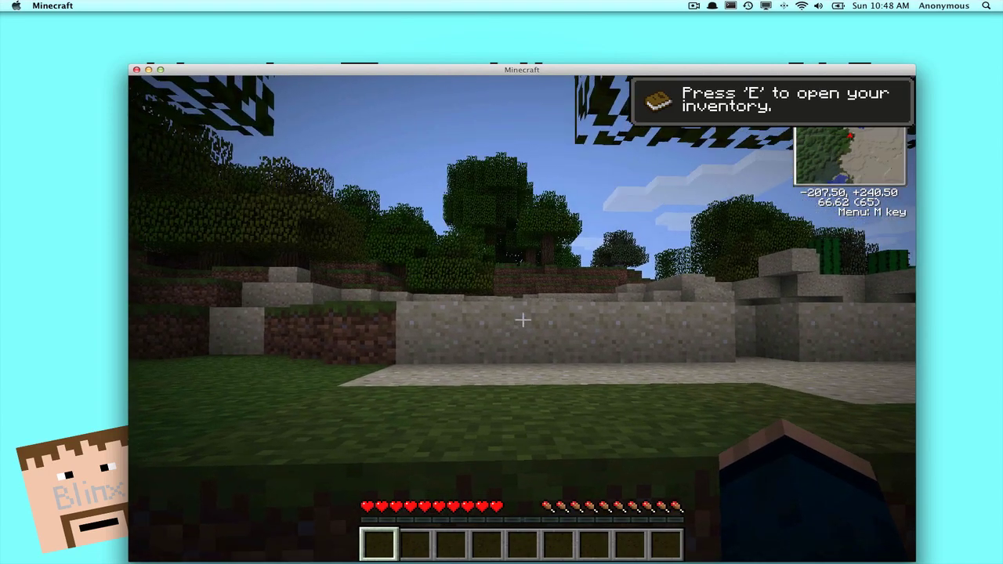
# Step: Briefly check the inventory and walk around the spawn area to examine the world and the minimap
pyautogui.press('e')
pyautogui.press('e')
pyautogui.press('w')
pyautogui.press('space')
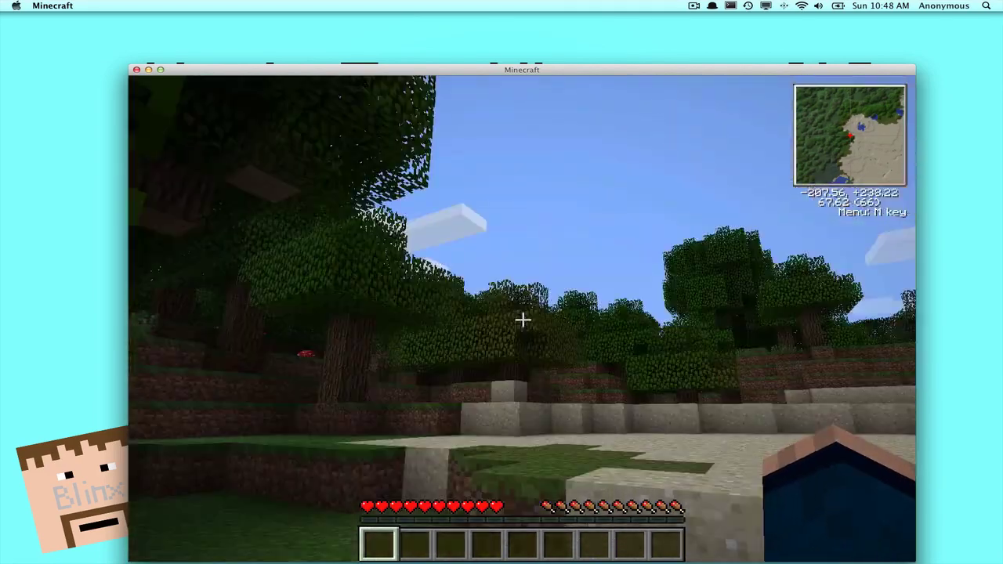
pyautogui.press('w')
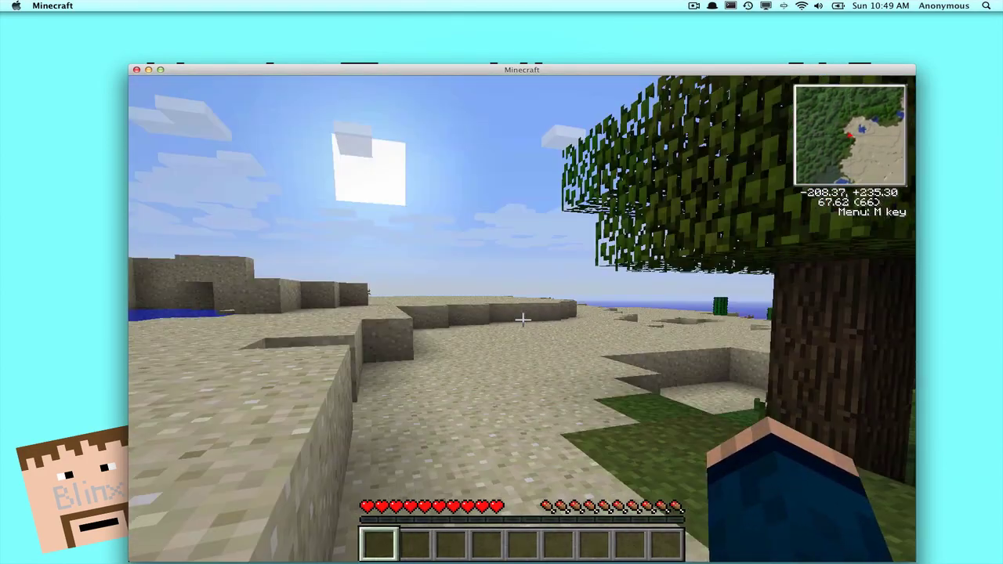
pyautogui.press('w')
pyautogui.press('w')
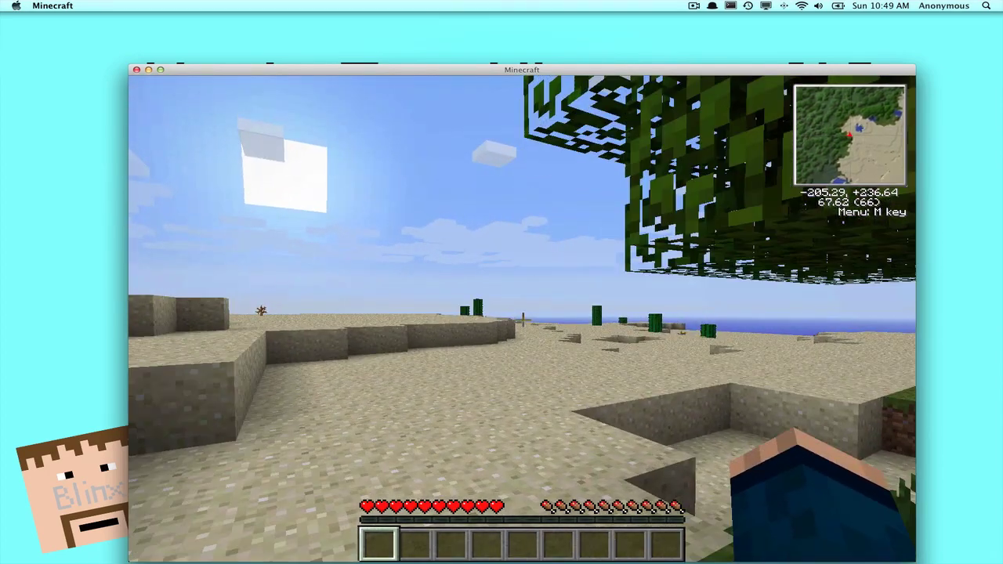
pyautogui.press('w')
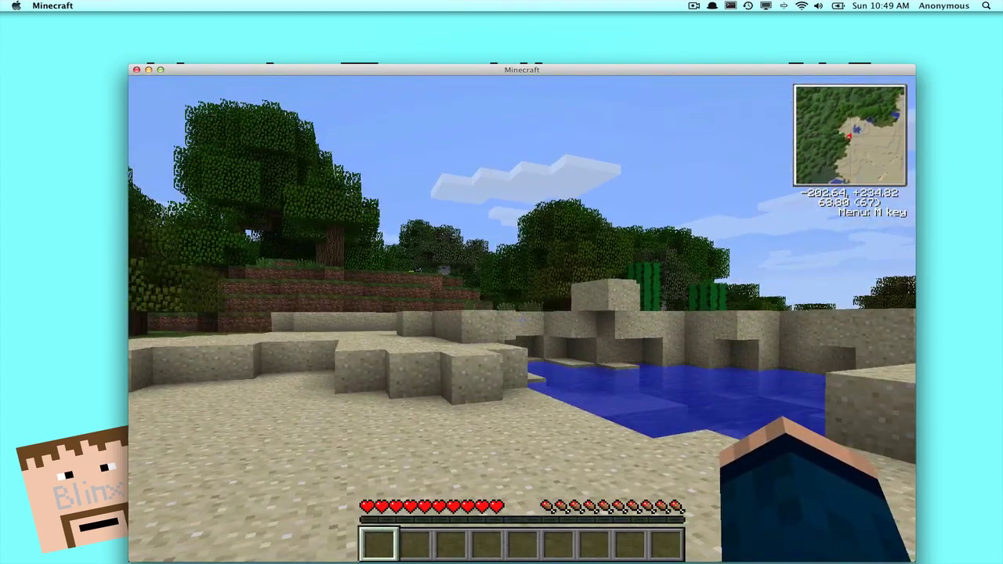
pyautogui.press('space')
# Step: Open the inventory with the TooManyItems overlay and maximize the game window
pyautogui.press('e')
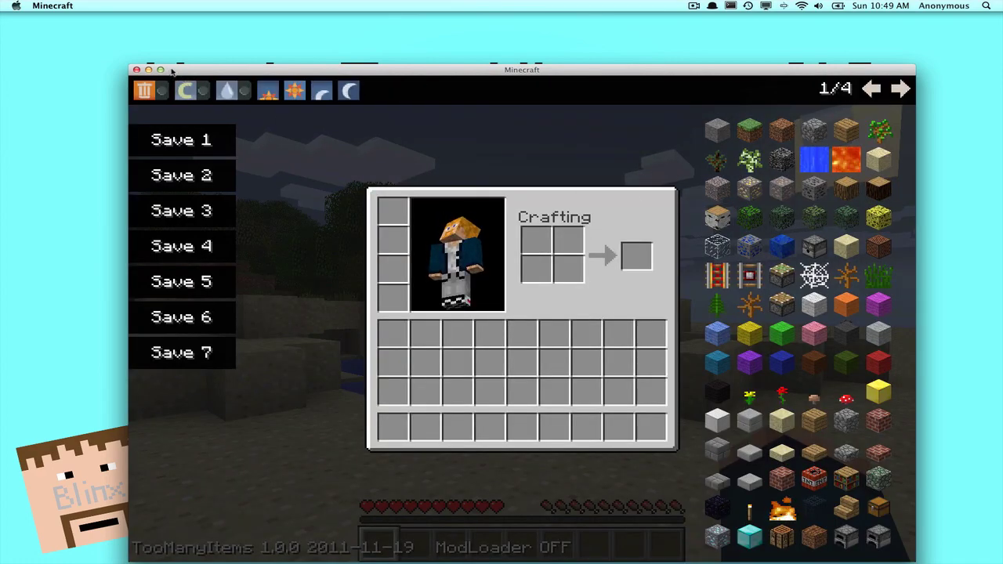
pyautogui.moveTo(173, 71); pyautogui.dragTo(111, 30)
pyautogui.click(99, 29)
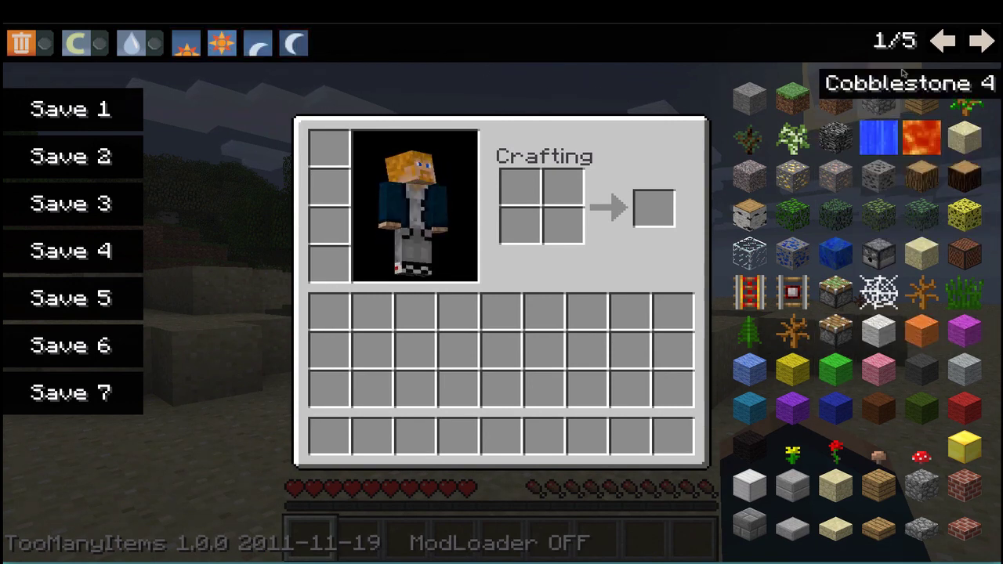
# Step: Page through the whole TooManyItems item list and return to its first page
pyautogui.click(981, 43)
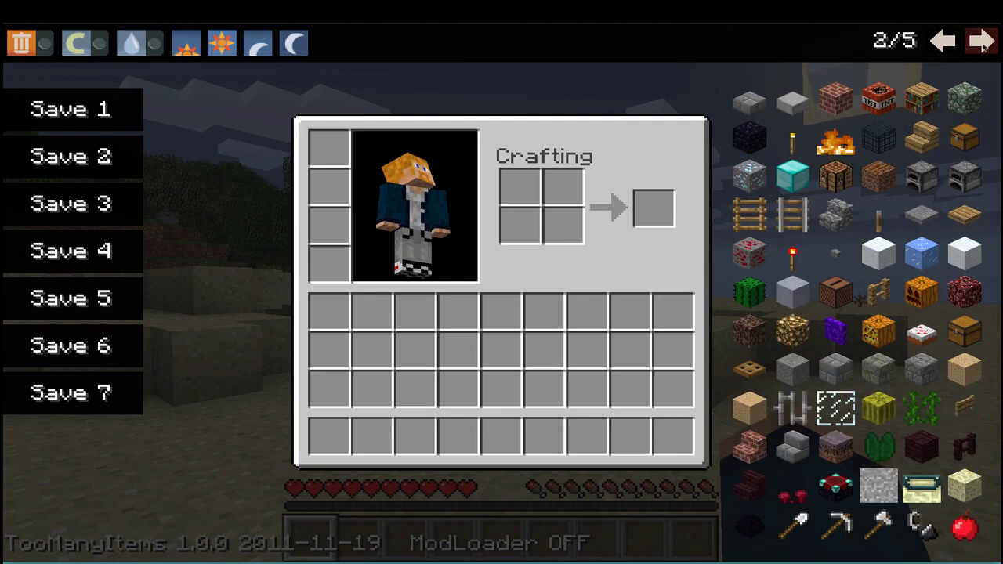
pyautogui.click(982, 43)
pyautogui.click(982, 43)
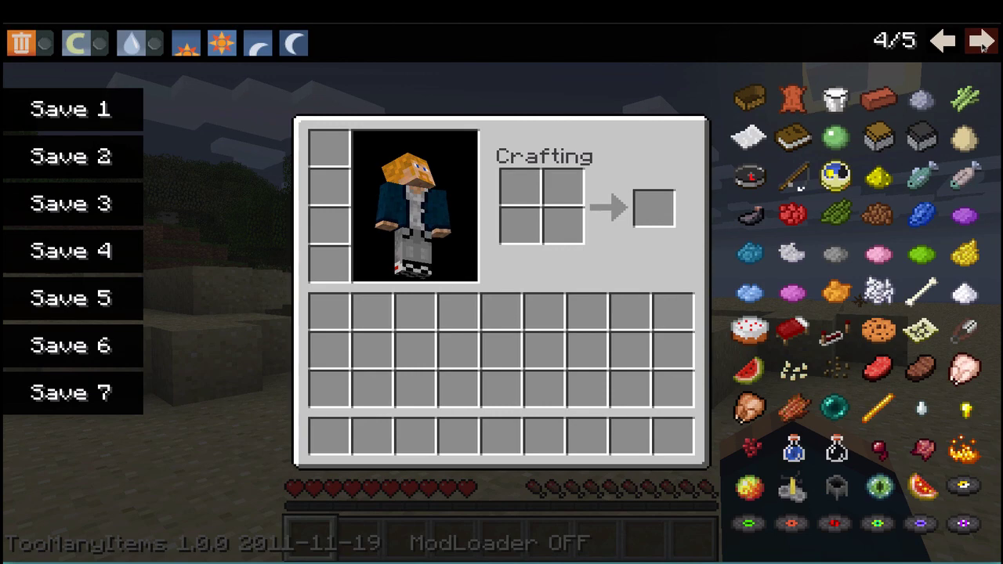
pyautogui.click(982, 43)
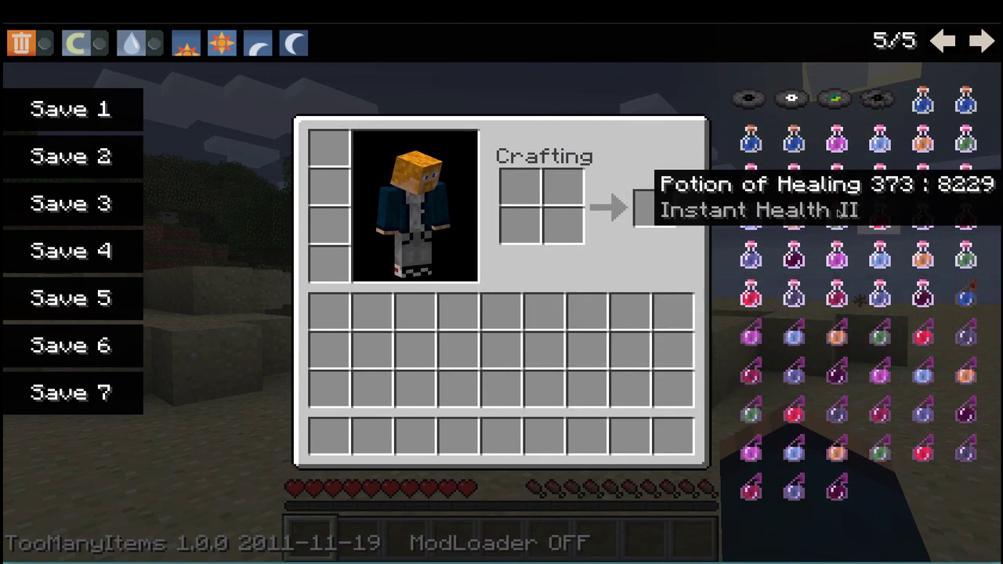
pyautogui.click(981, 43)
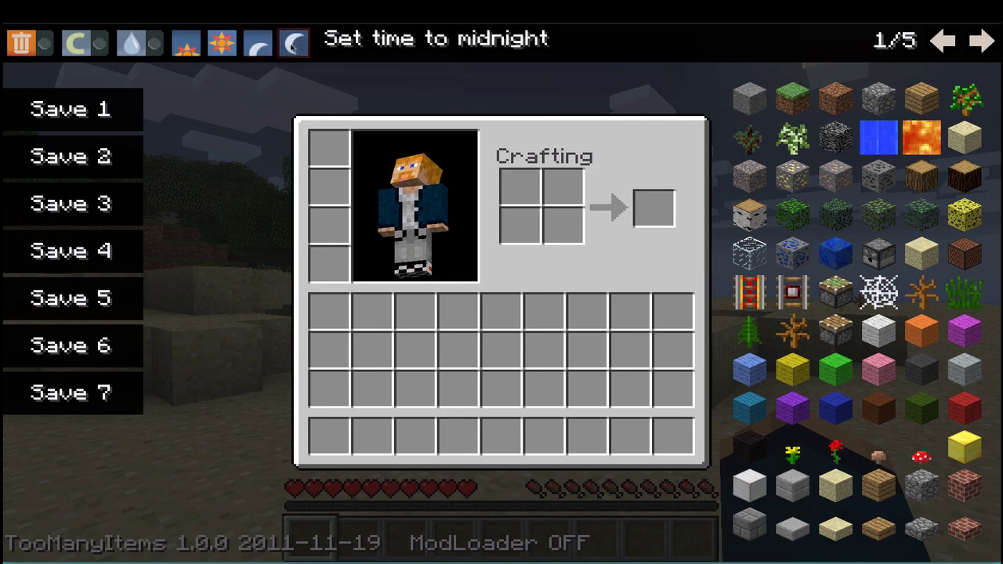
# Step: Set the time to midnight, check the night sky, and set the time to noon
pyautogui.click(291, 46)
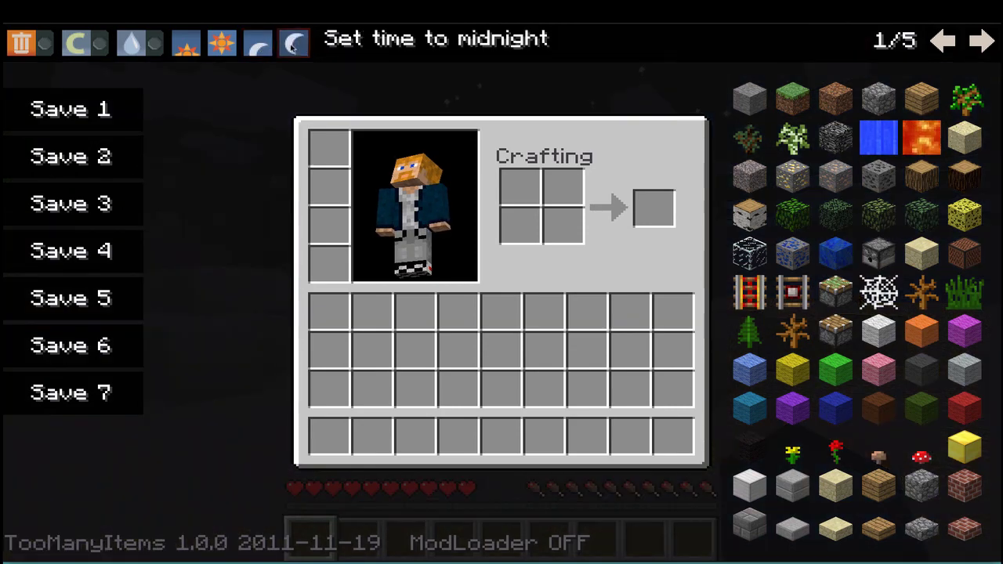
pyautogui.press('e')
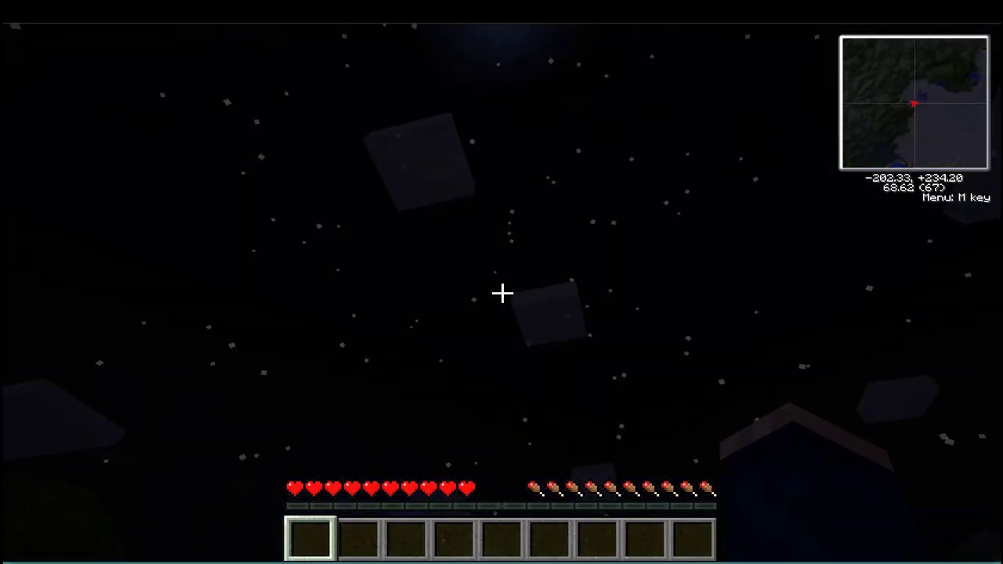
pyautogui.press('e')
pyautogui.click(221, 47)
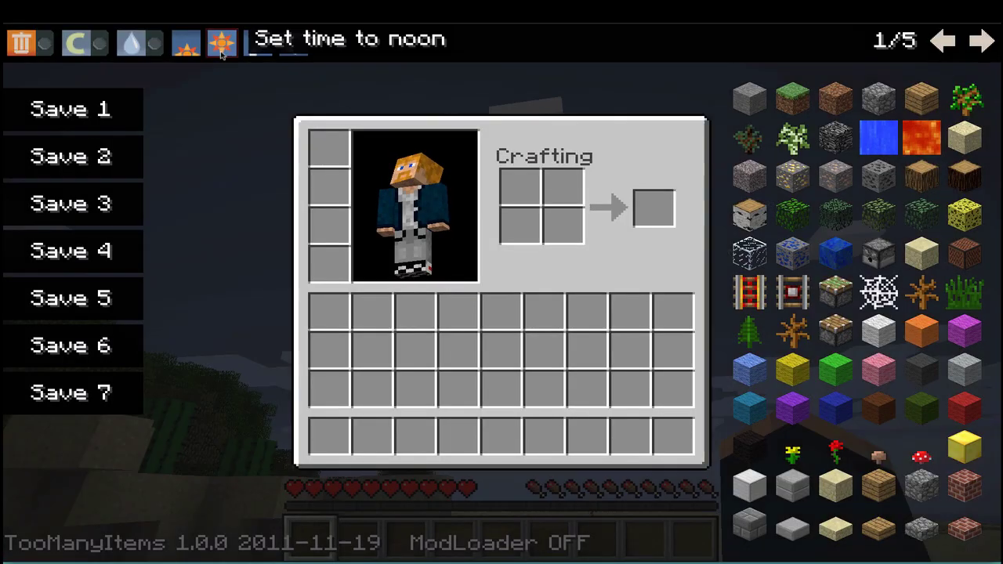
pyautogui.press('e')
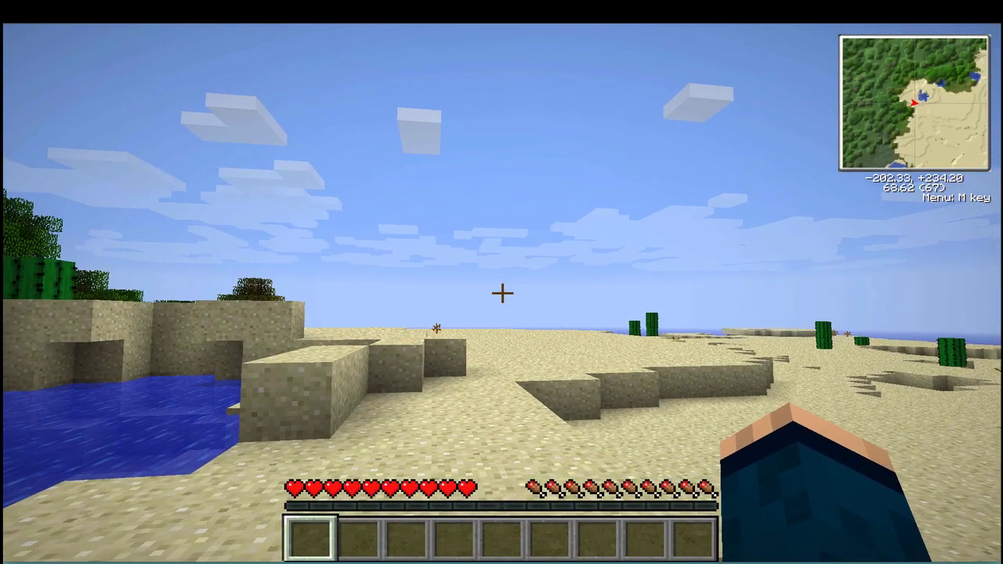
# Step: Add a stack of 64 purple, blue and green wool blocks each to the inventory from the TooManyItems list
pyautogui.press('e')
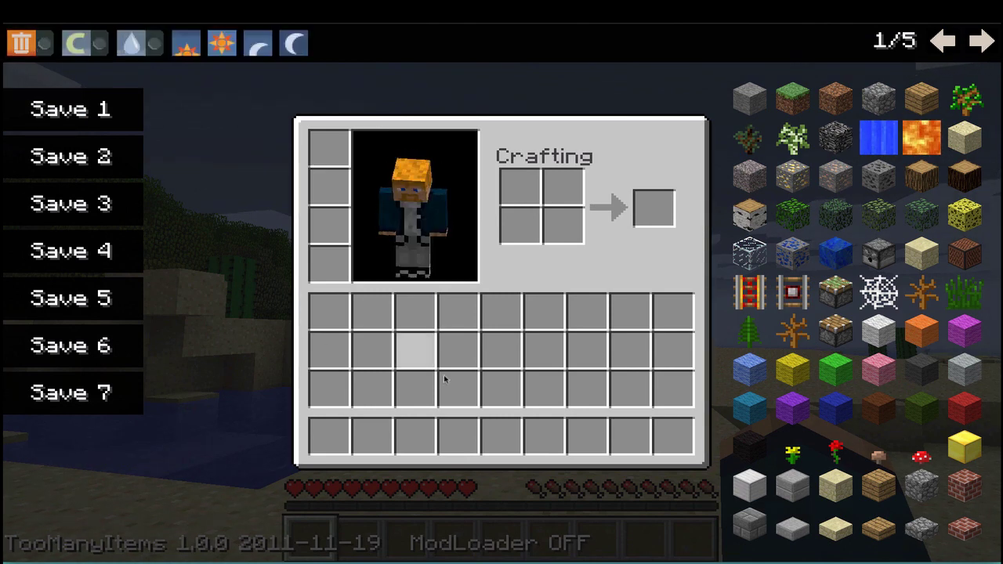
pyautogui.click(814, 408)
pyautogui.click(835, 405)
pyautogui.click(922, 406)
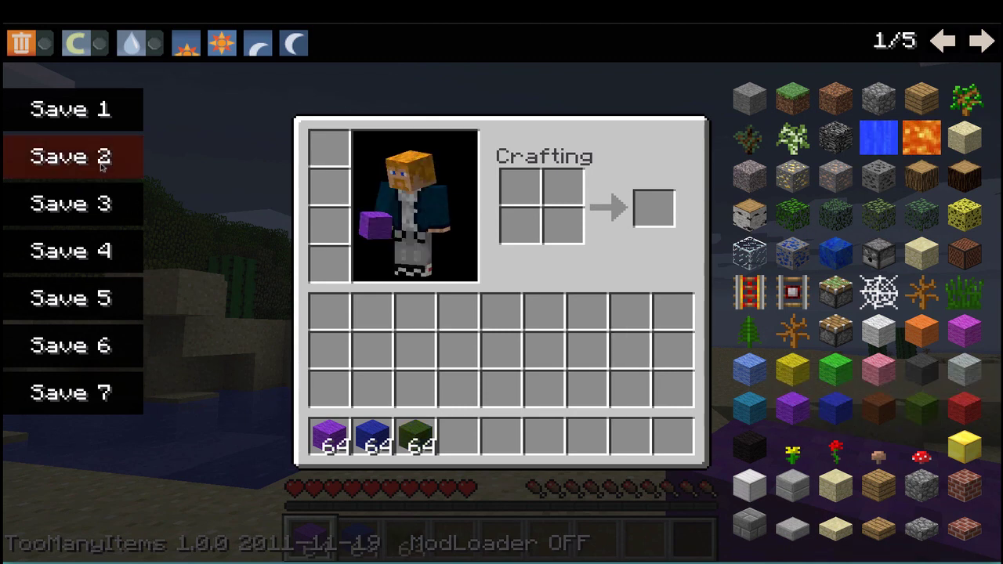
# Step: Turn on delete mode, remove the purple, blue and green wool stacks from the hotbar, and turn delete mode off
pyautogui.click(22, 41)
pyautogui.click(329, 436)
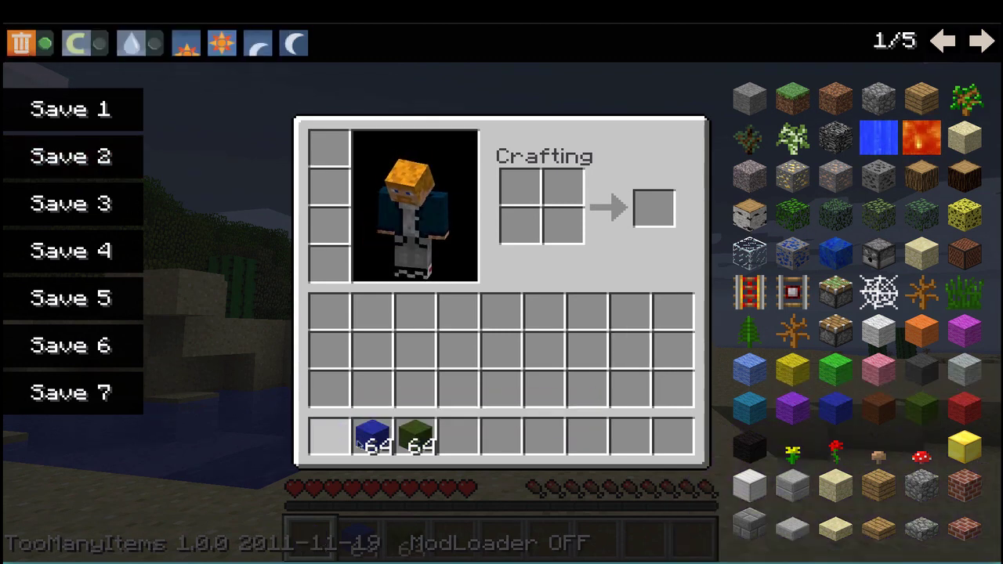
pyautogui.click(372, 435)
pyautogui.click(415, 436)
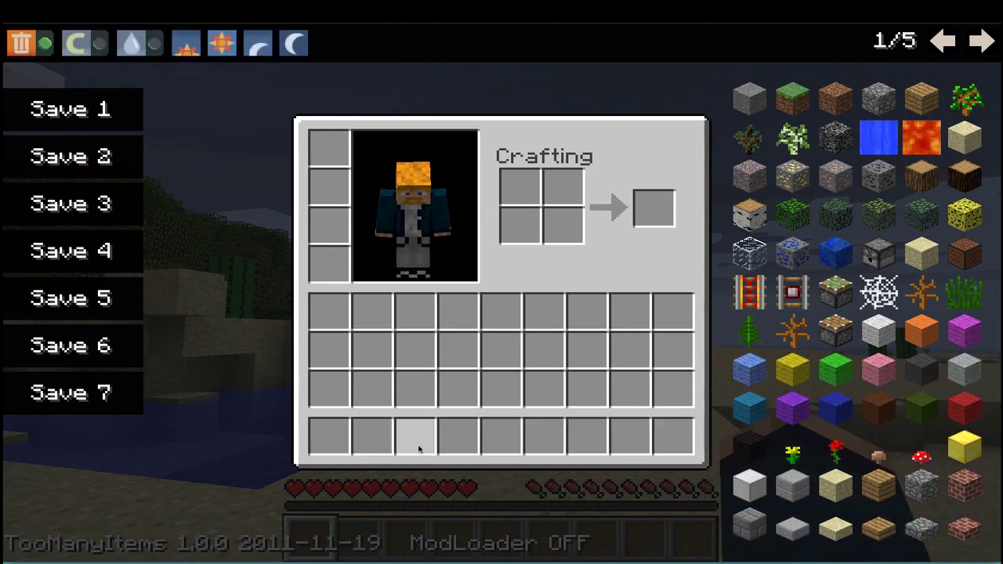
pyautogui.click(22, 40)
# Step: Turn on Creative mode, browse its item selection, switch Creative mode off again, and close the inventory
pyautogui.click(103, 50)
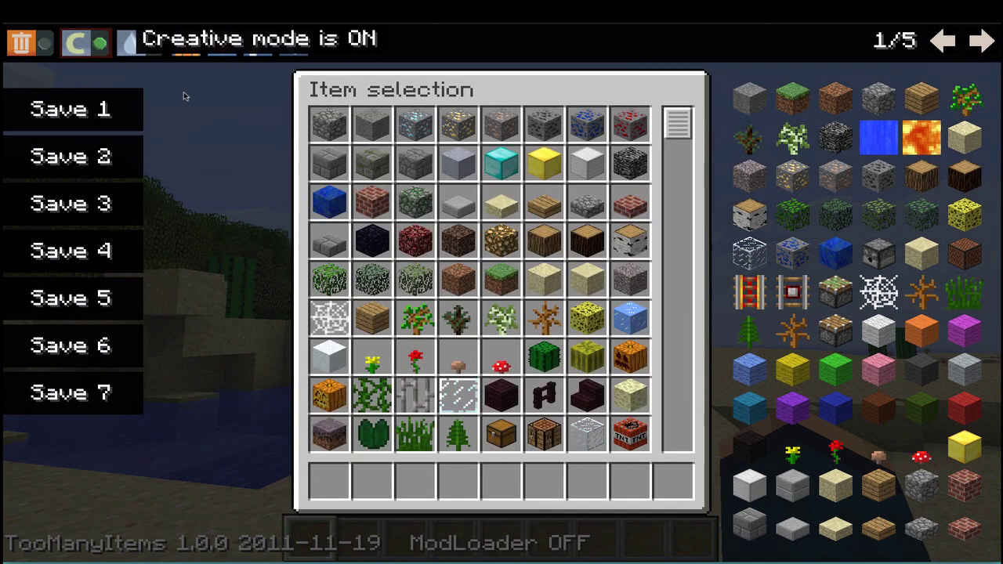
pyautogui.scroll(-15, 531, 340)
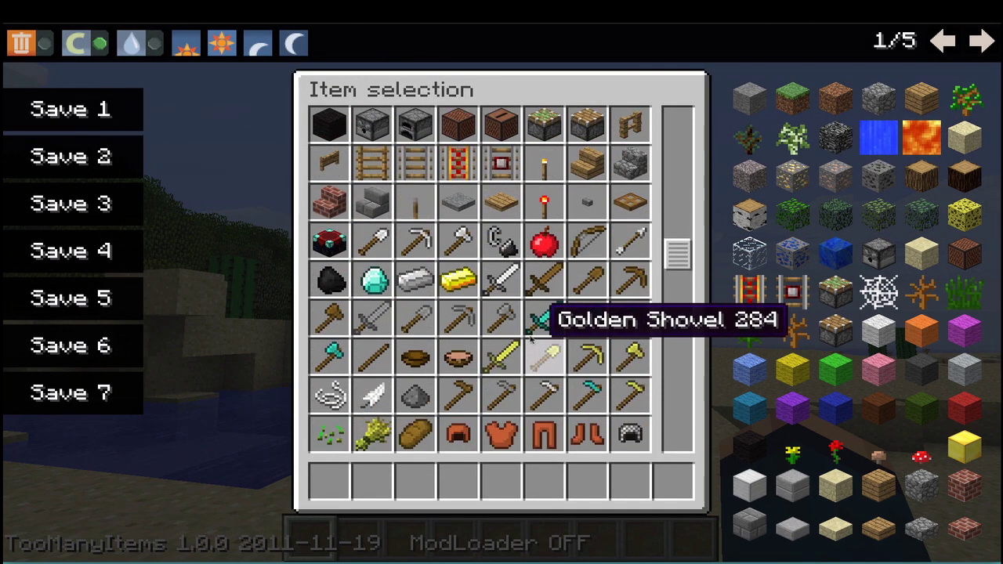
pyautogui.click(100, 44)
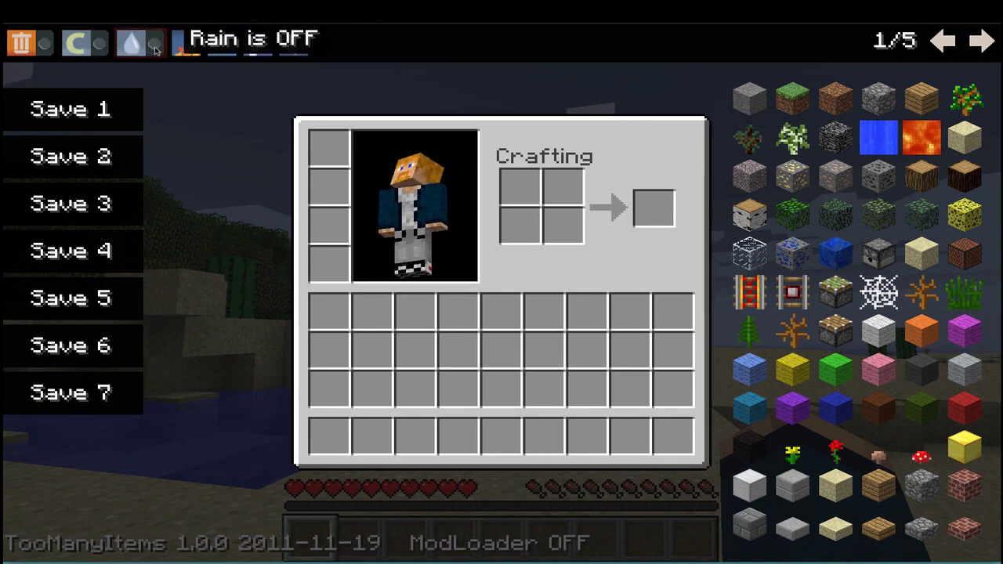
pyautogui.press('e')
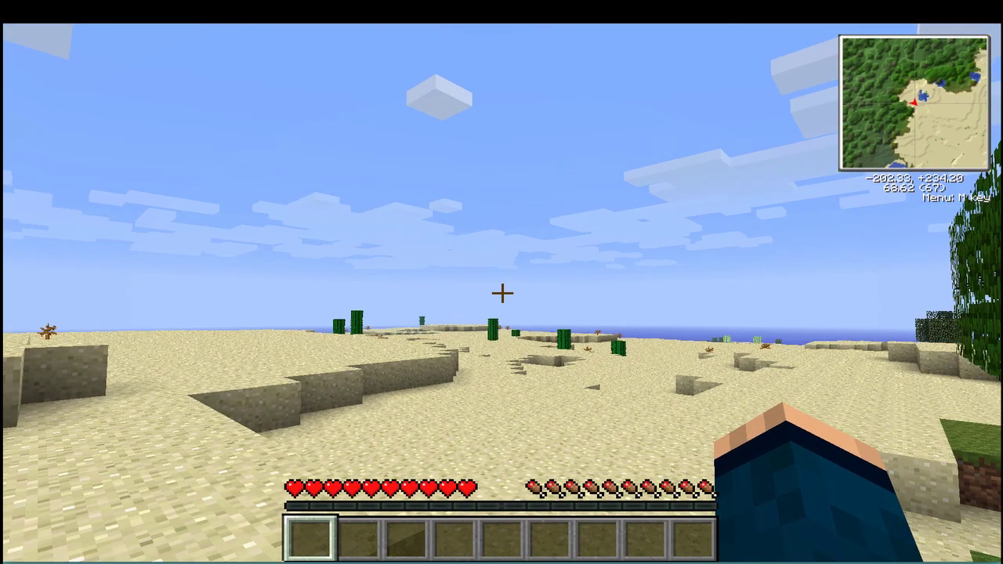
# Step: Open the Rei's Minimap menu, look at the Overworld waypoints list, and exit the menu
pyautogui.press('m')
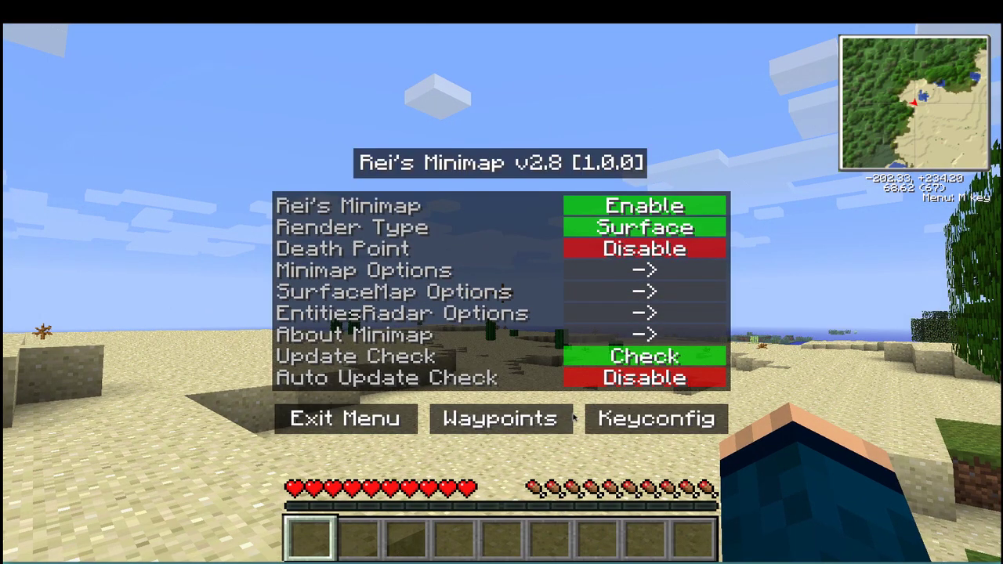
pyautogui.click(541, 419)
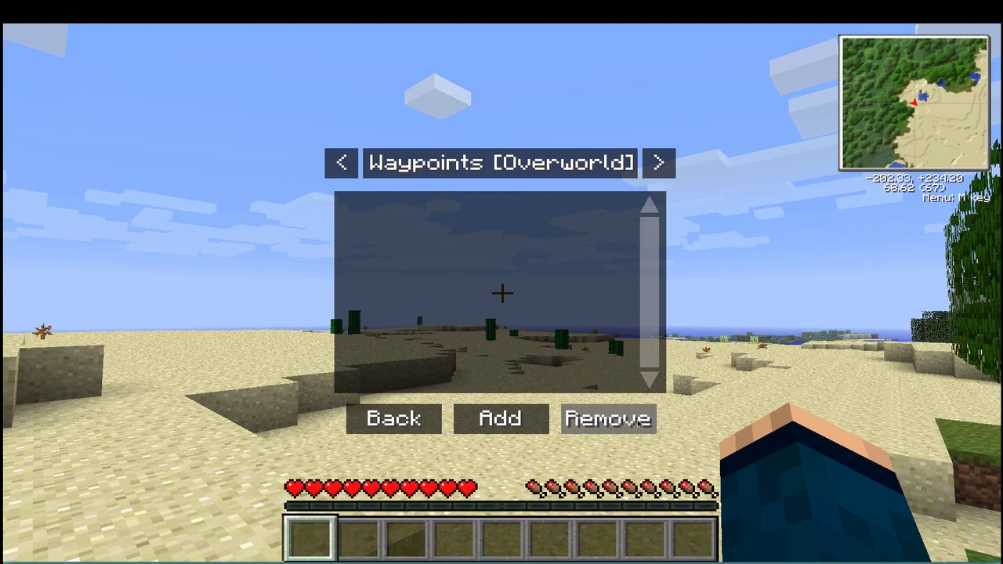
pyautogui.click(393, 418)
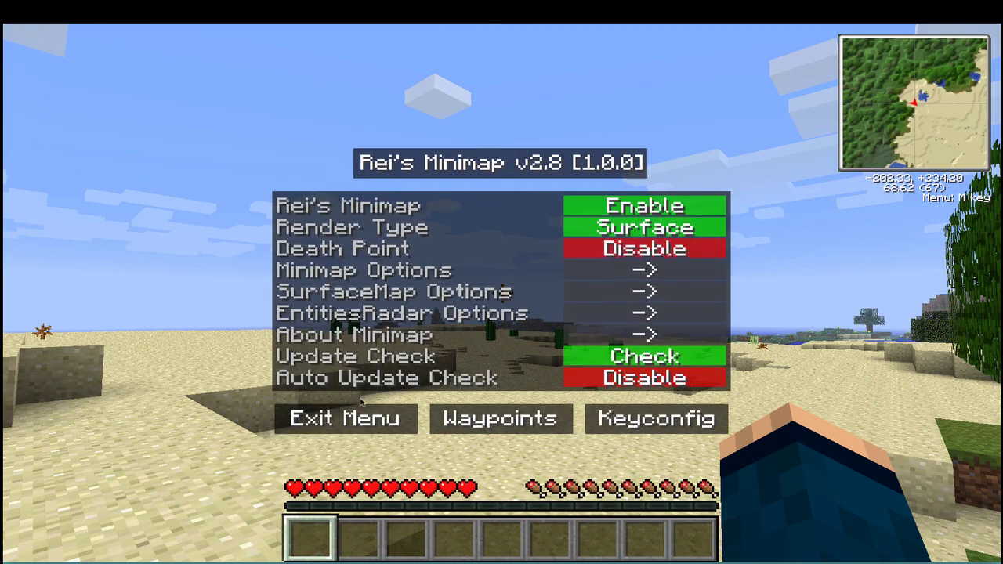
pyautogui.click(344, 419)
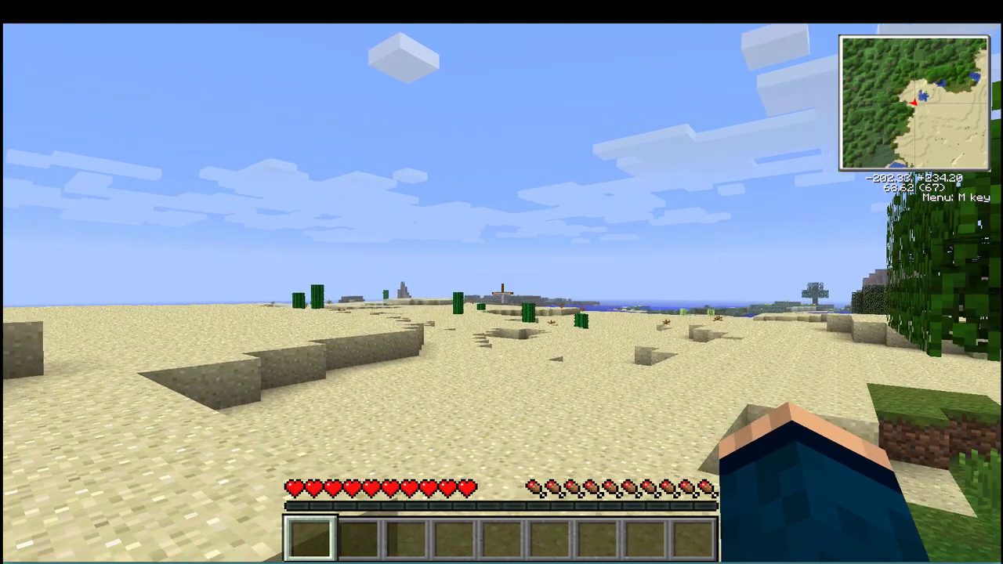